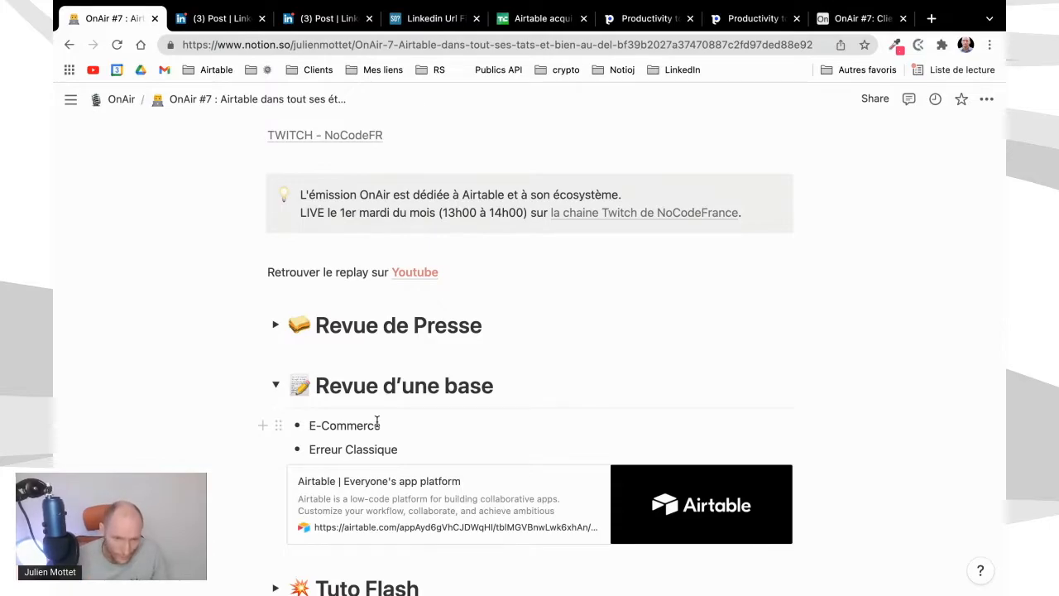
Follow the Airtable link under Revue d'une base, switch to the already open OnAir #7 base and close the duplicate page
click(419, 510)
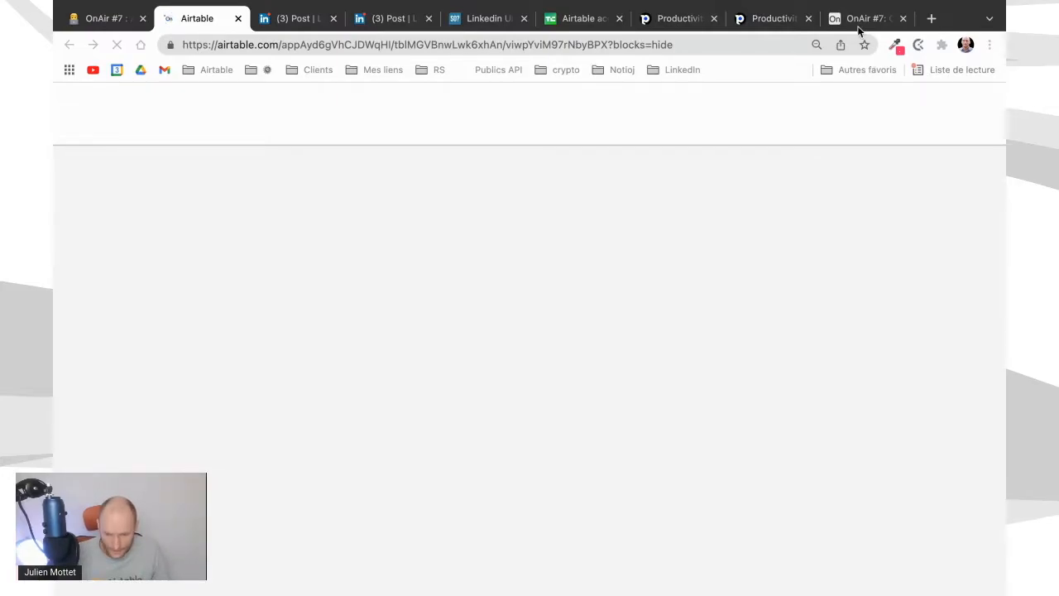
click(862, 20)
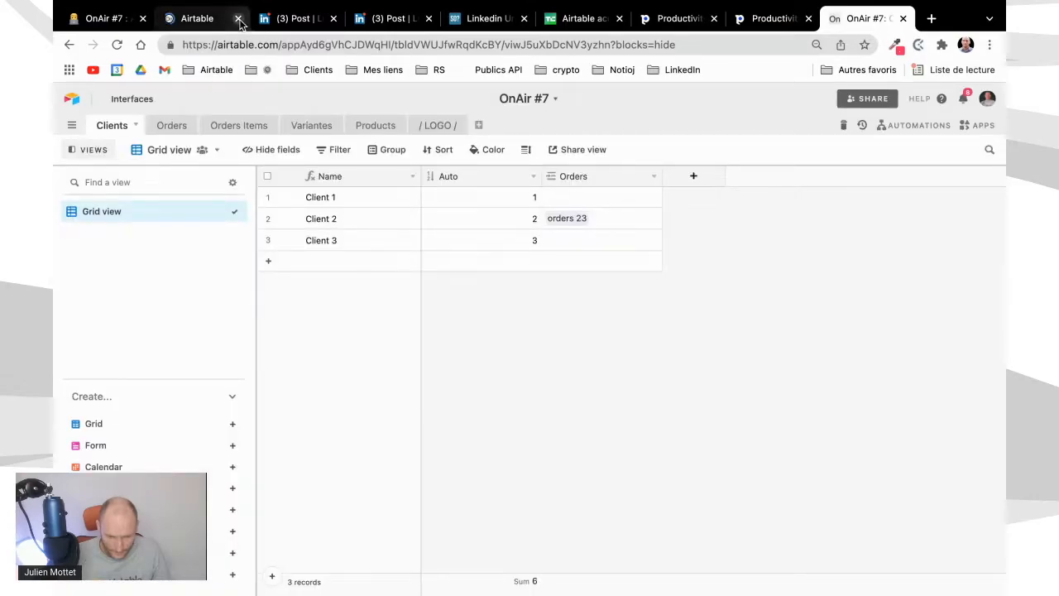
click(238, 18)
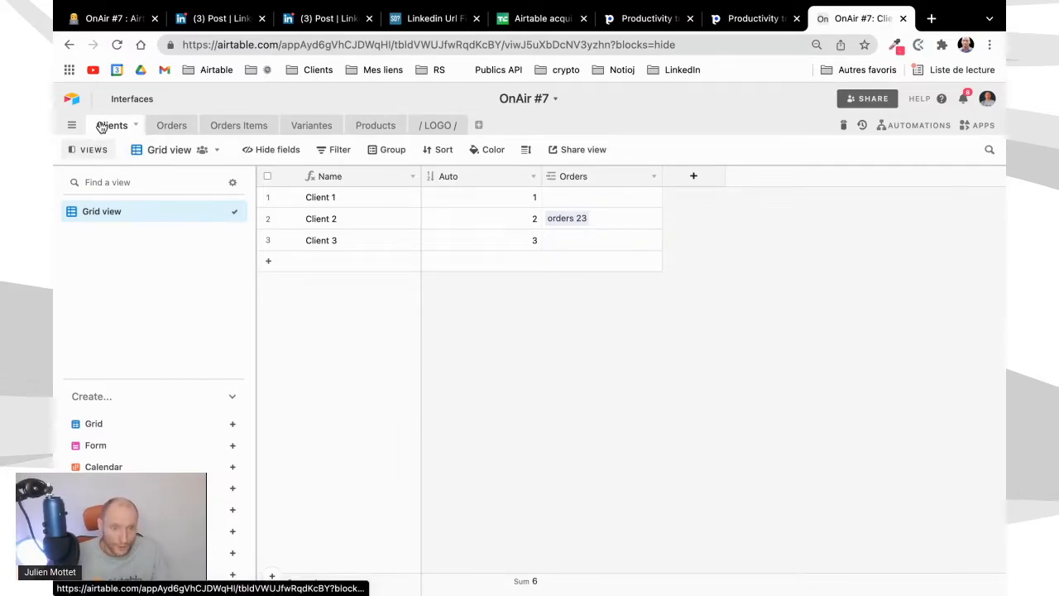
Show the hidden Orders Items field in the All view of the Orders table
click(165, 126)
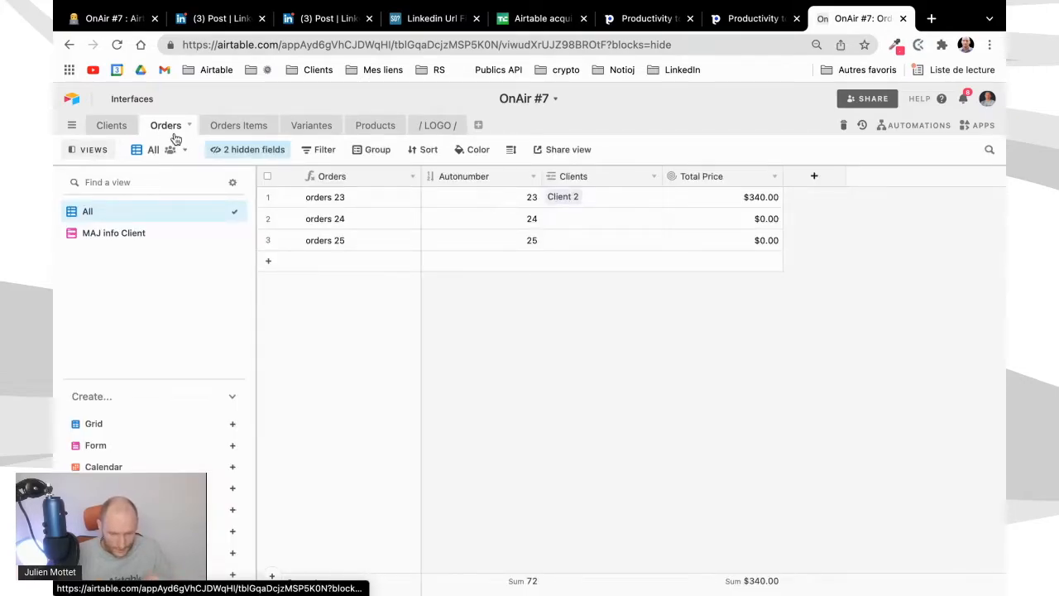
click(231, 152)
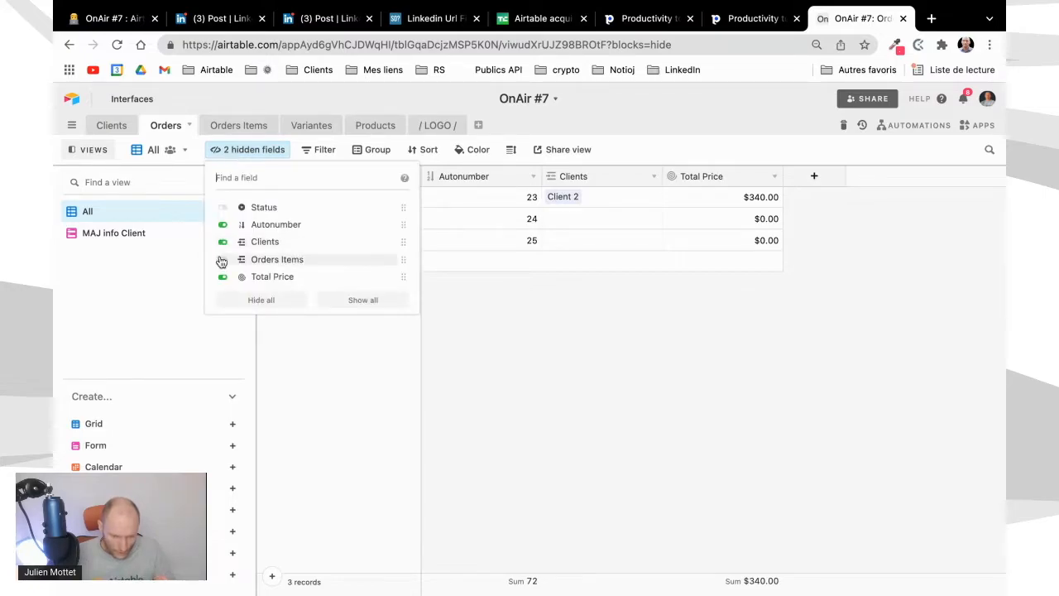
click(223, 260)
click(588, 364)
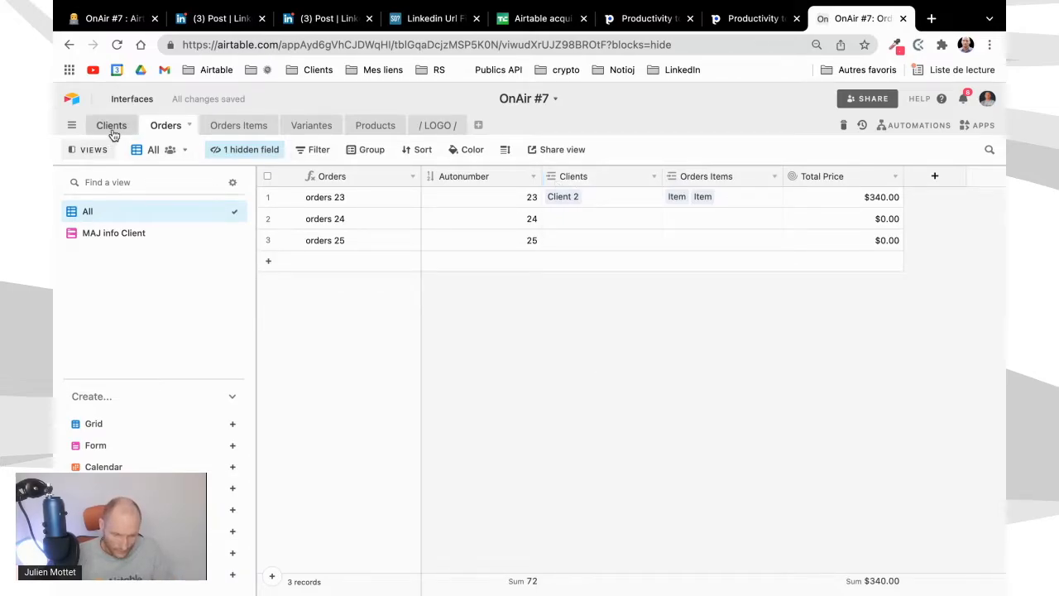
Rename the Orders Items table as Order Items
click(243, 128)
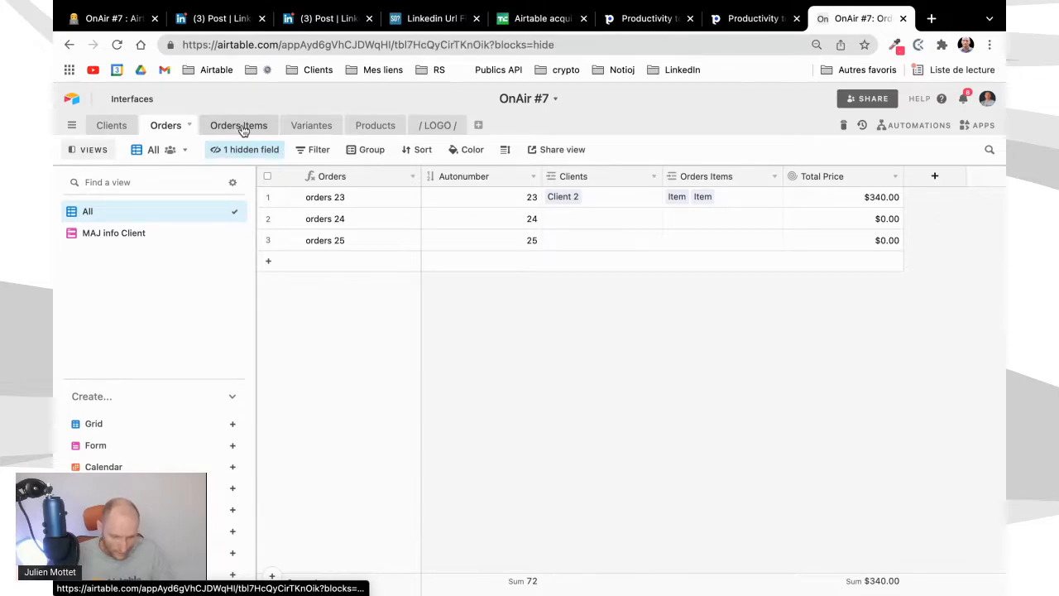
double_click(243, 128)
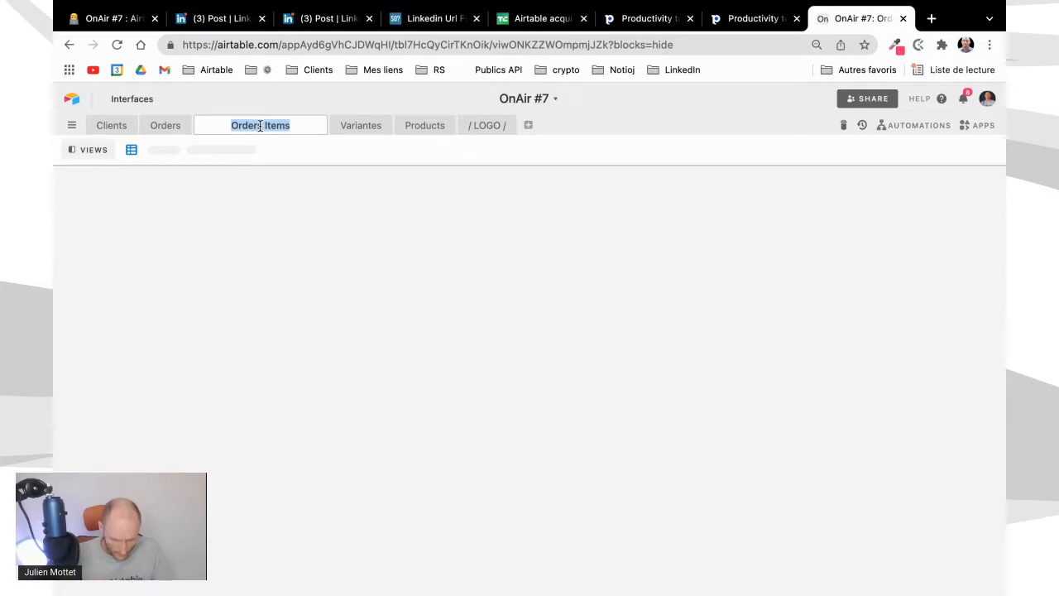
key(Return)
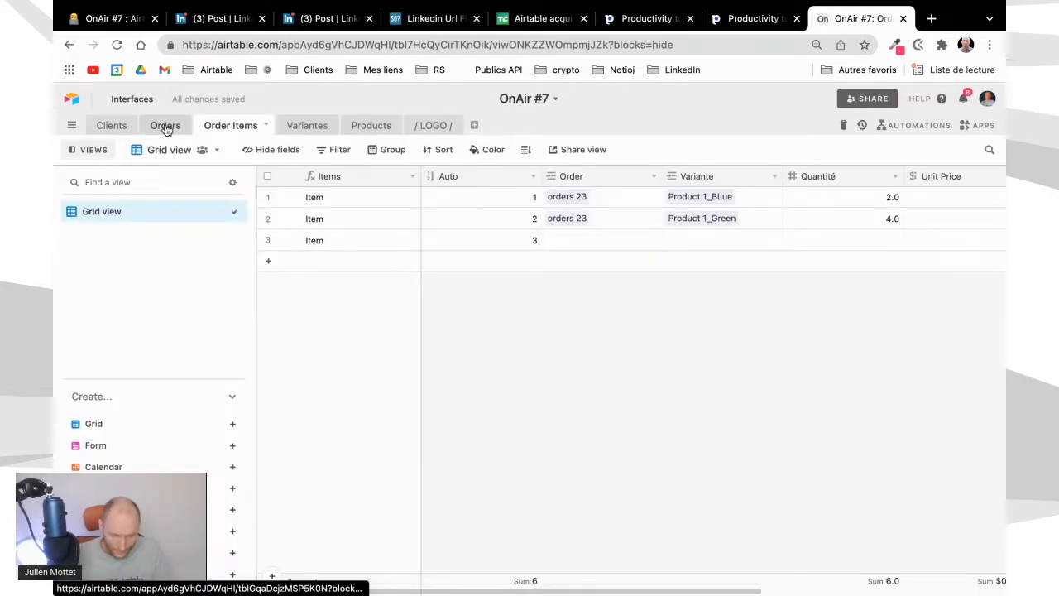
Extend the Items primary field formula in the Order Items table to "Item "&Auto and save it
click(165, 126)
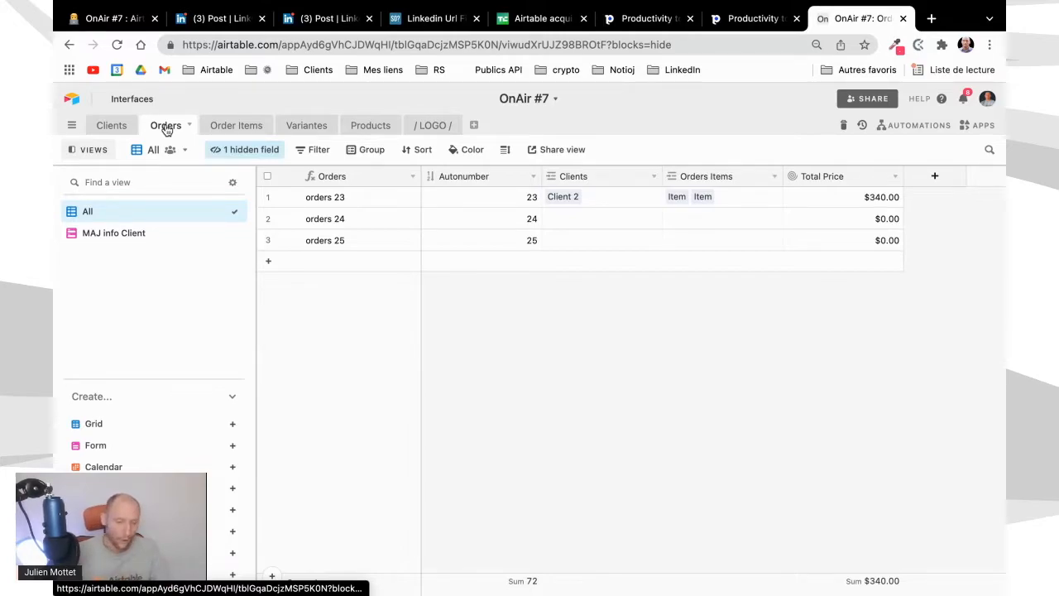
click(221, 127)
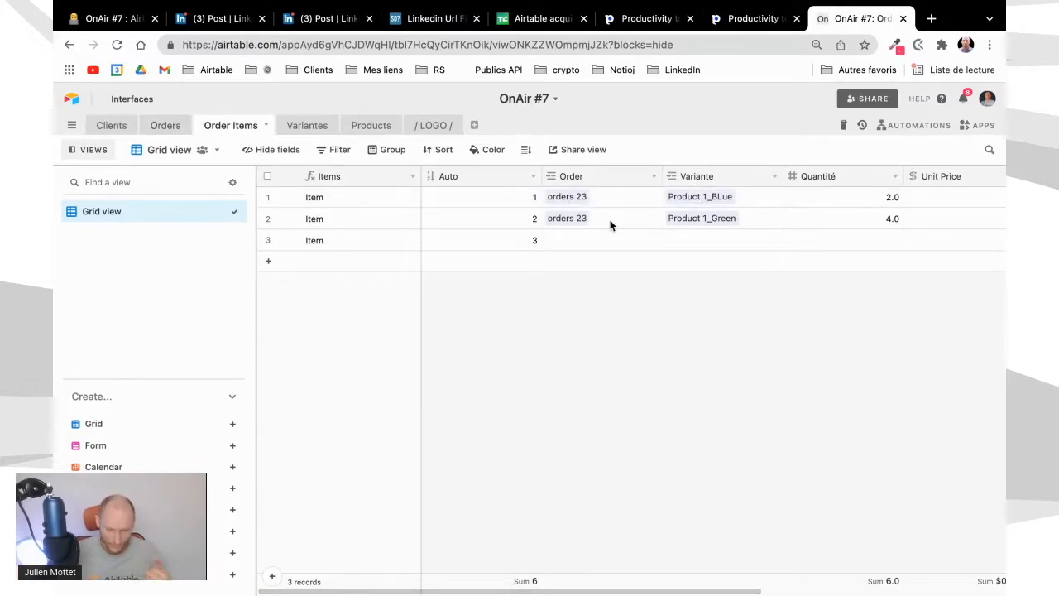
click(411, 176)
click(391, 197)
click(351, 372)
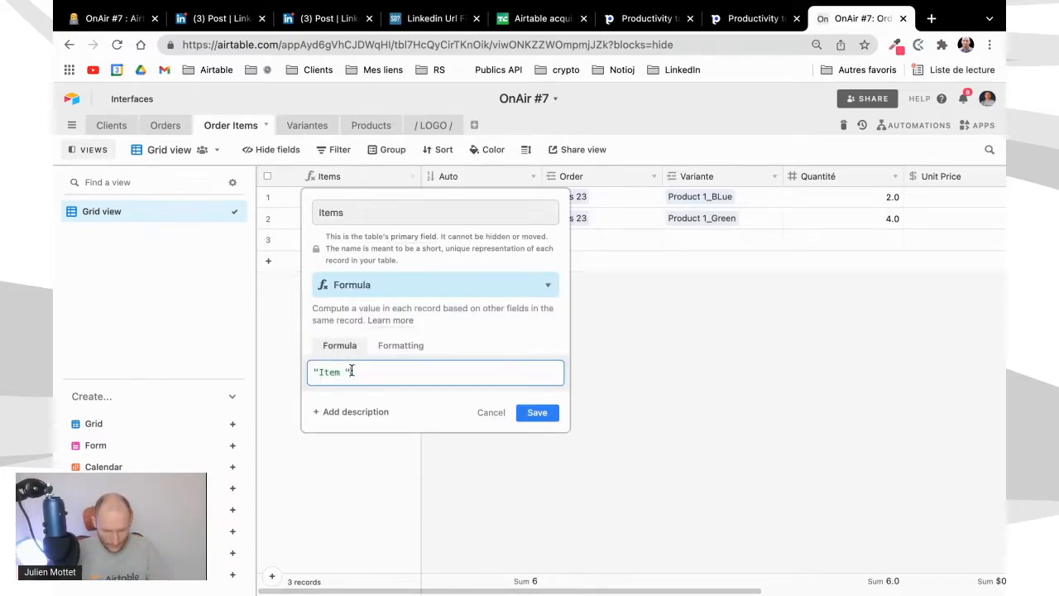
text(&Au)
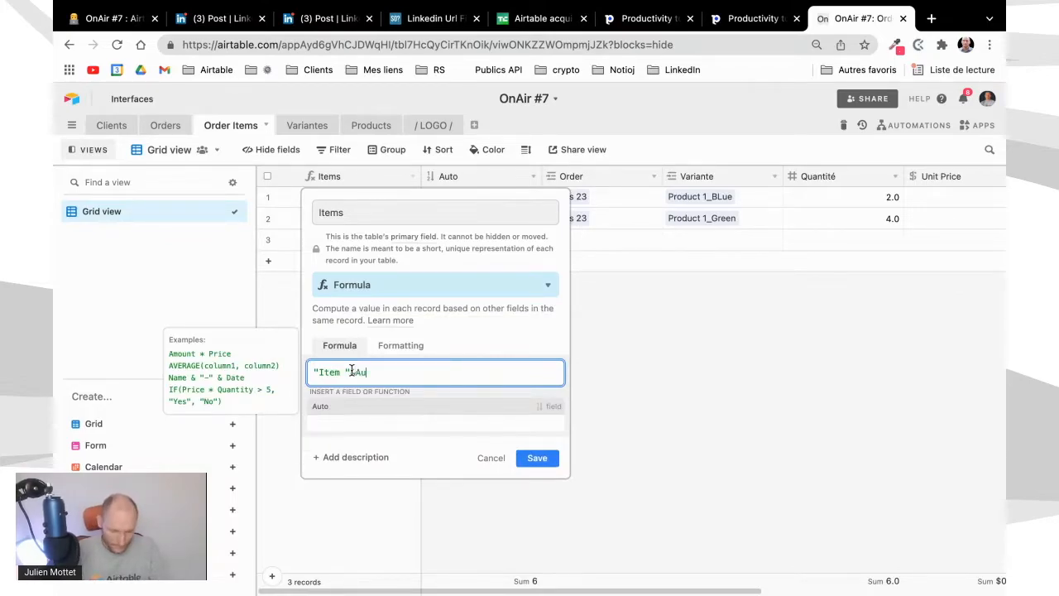
click(351, 410)
click(523, 421)
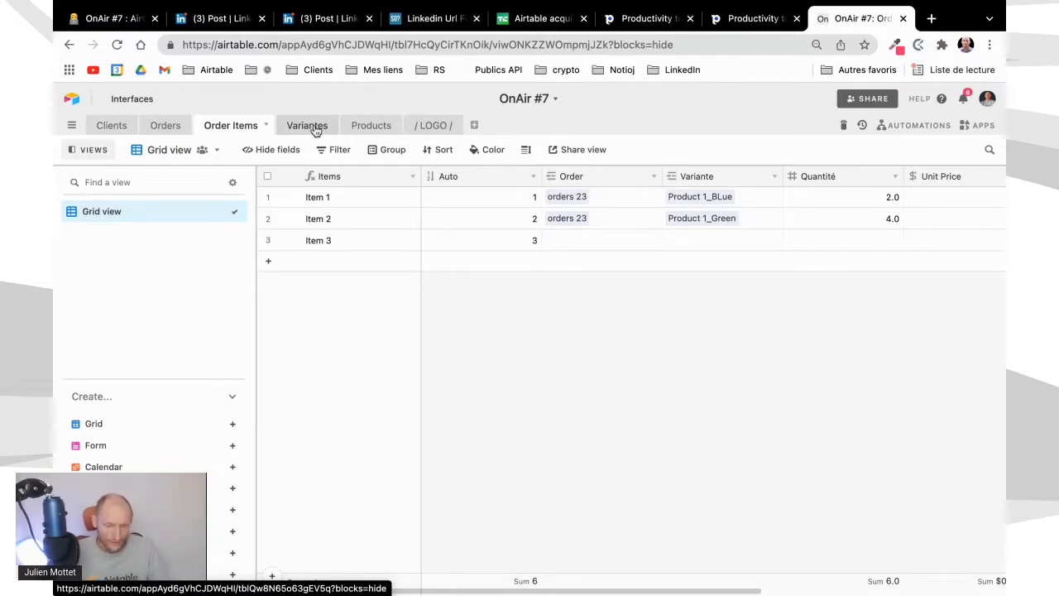
Review the Products, Variantes, Clients and Orders tables to examine how their records are linked
click(379, 128)
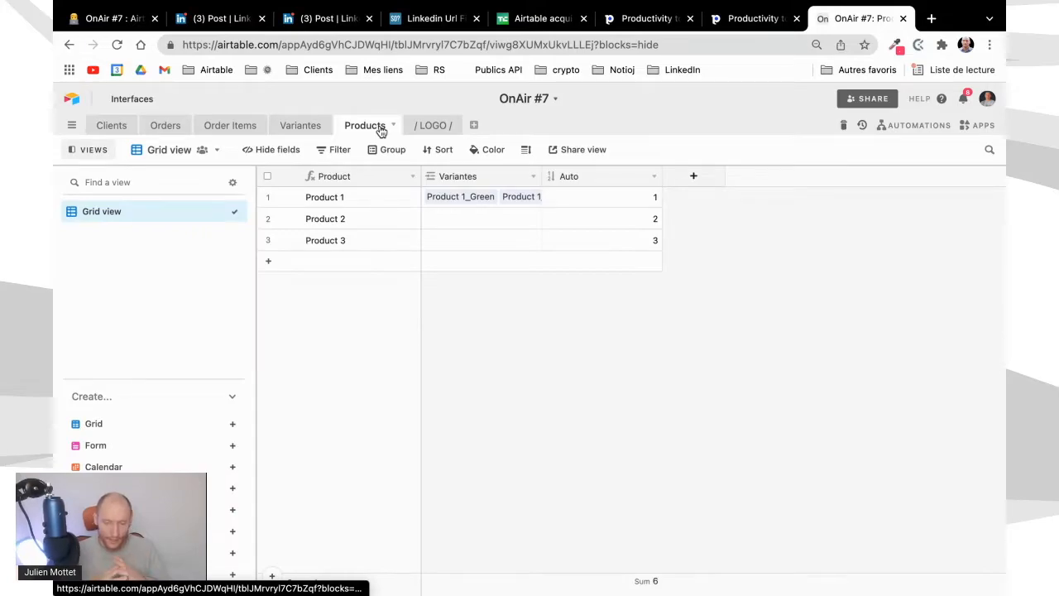
click(311, 129)
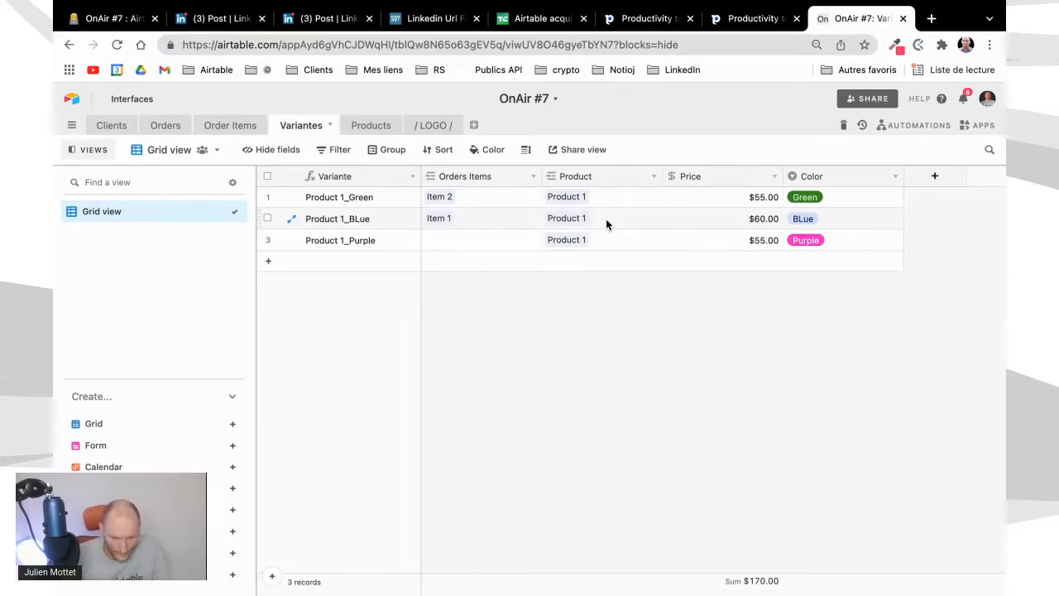
click(113, 126)
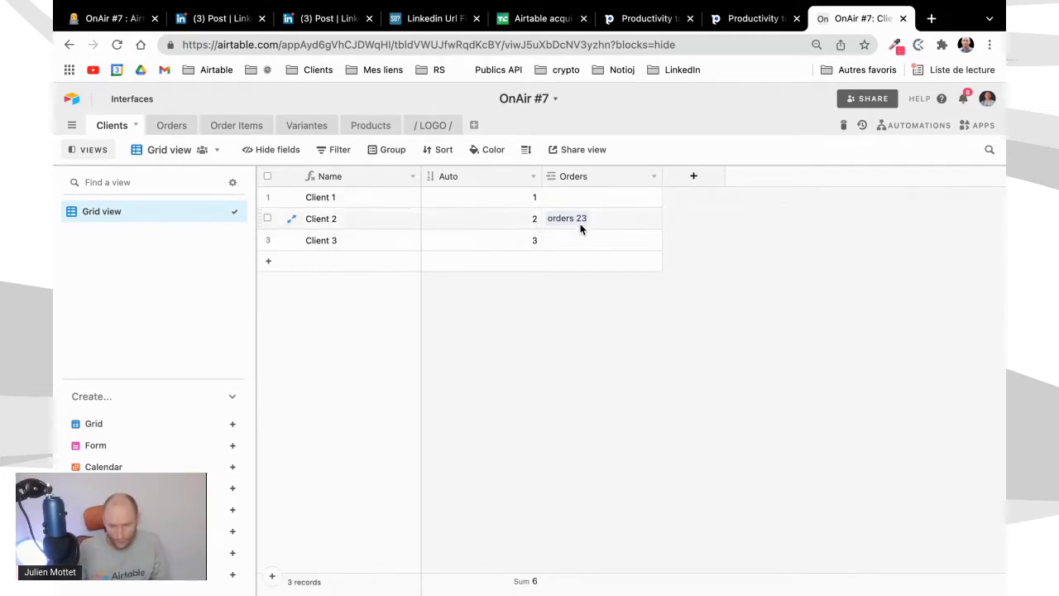
click(174, 128)
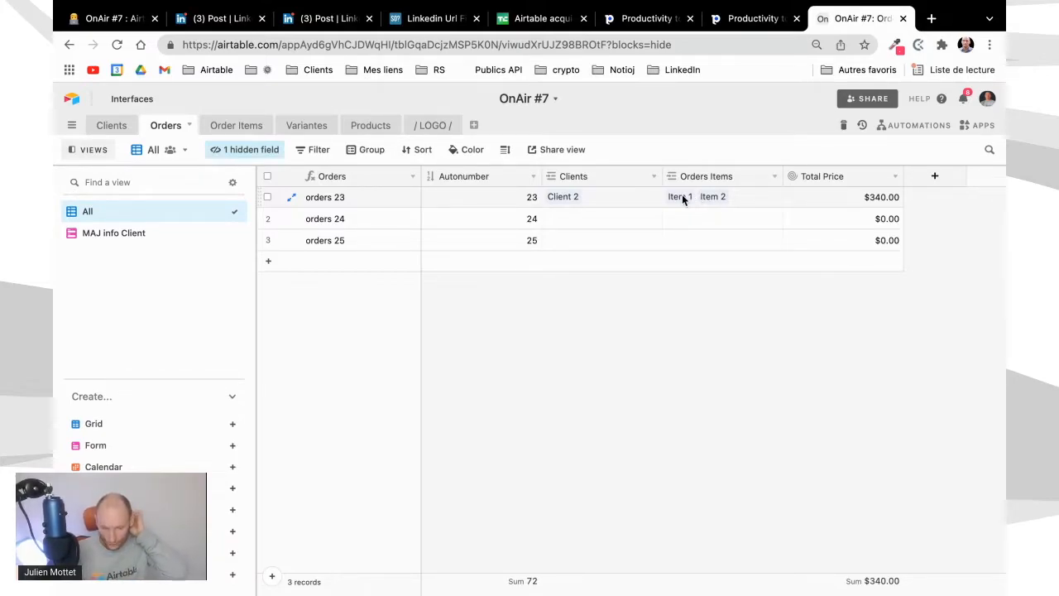
Hide the Unit Price field in the Order Items table
click(236, 127)
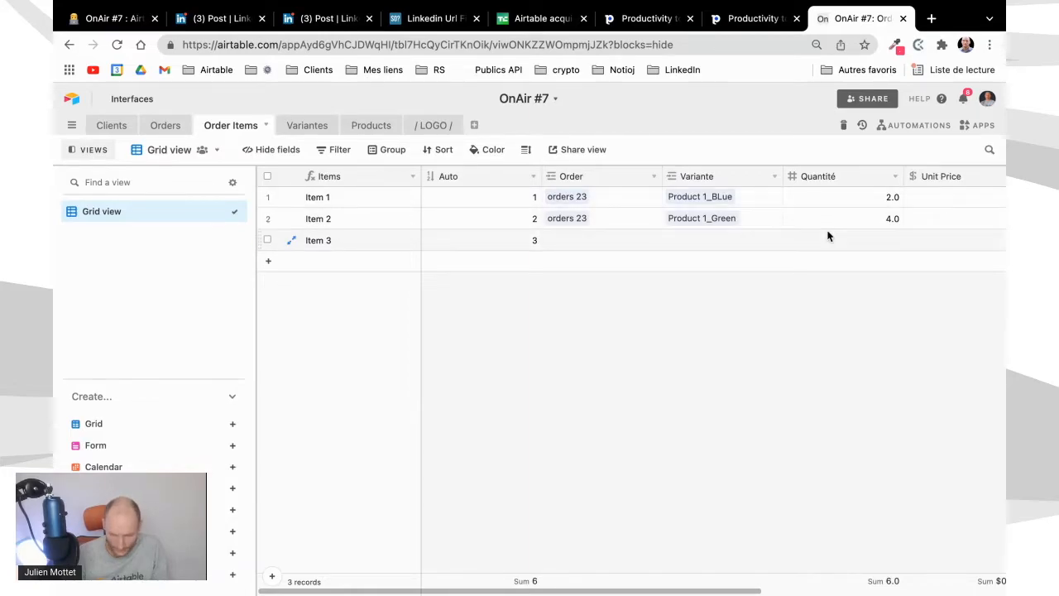
scroll(827, 237, right, 3)
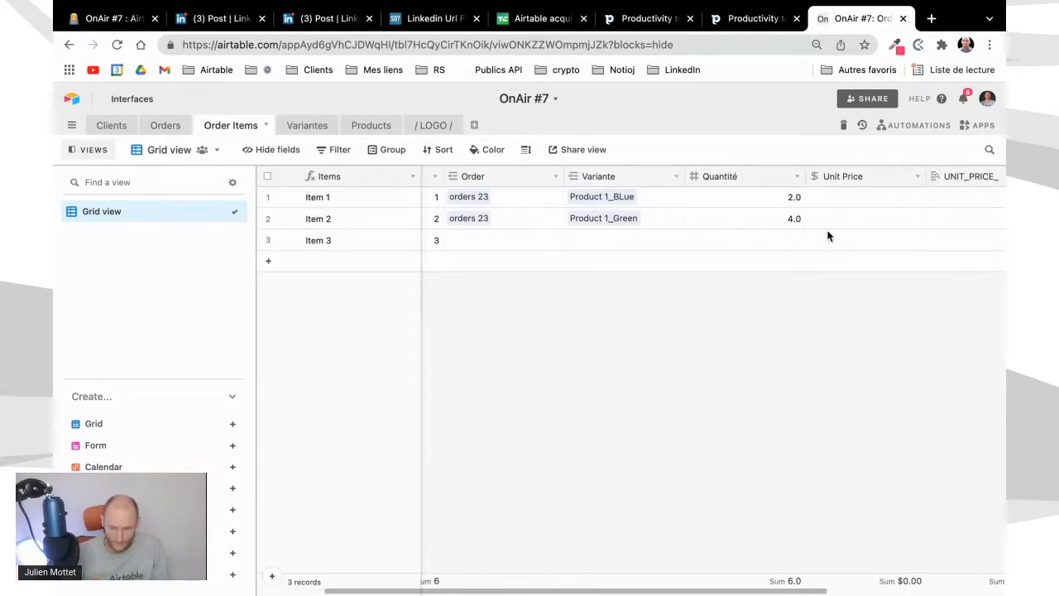
scroll(828, 237, right, 4)
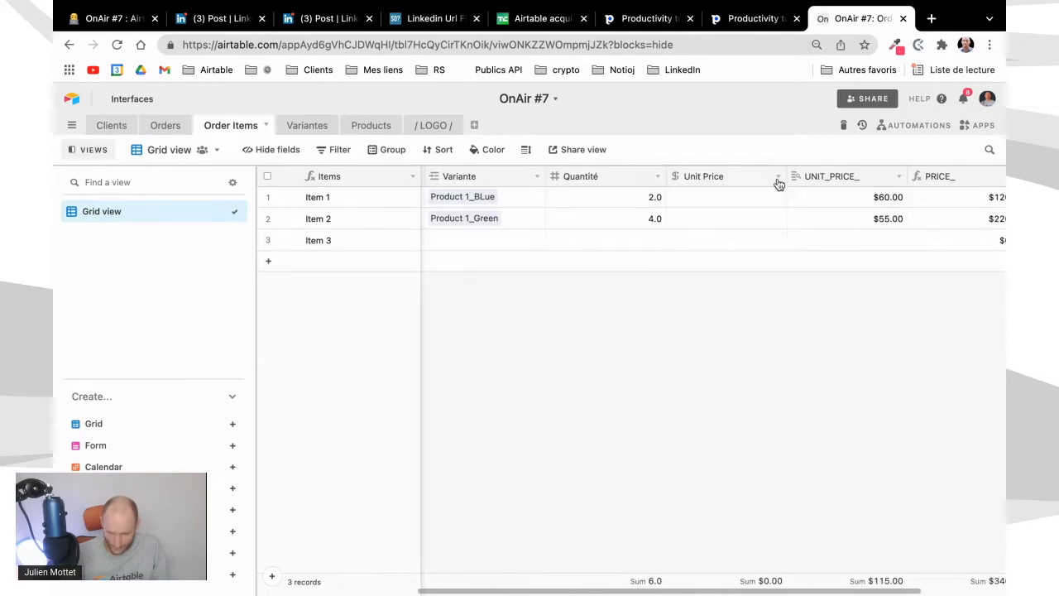
click(779, 182)
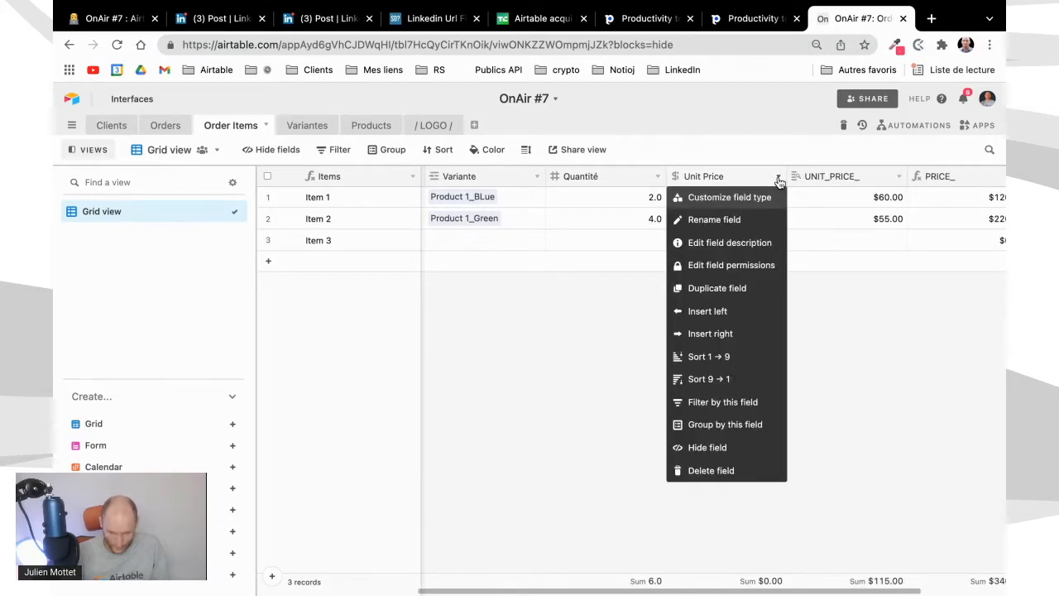
click(708, 447)
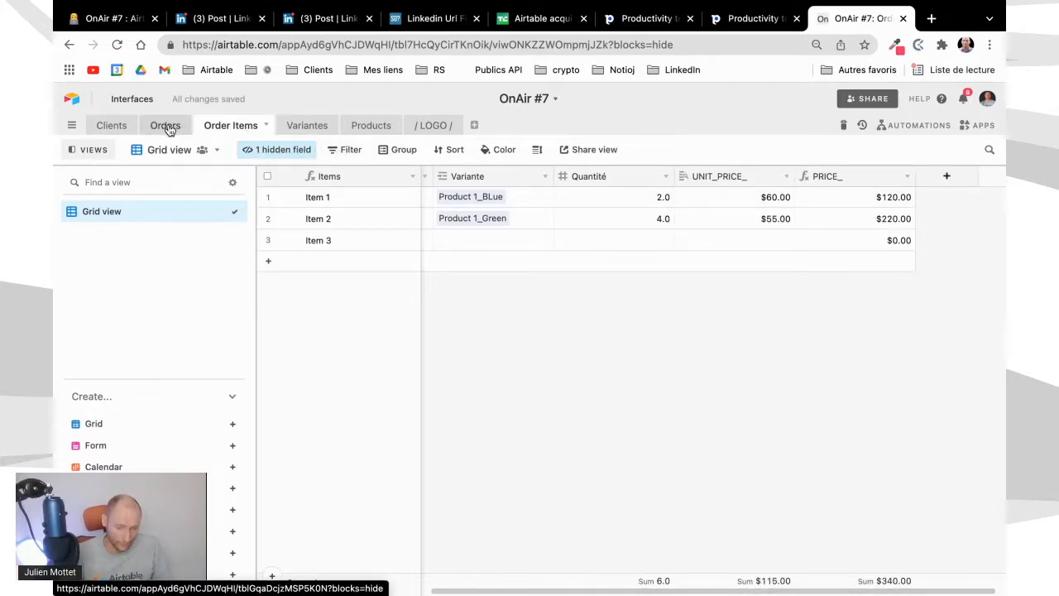
Compare the order total in Orders with the item prices in Order Items and the variant prices in Variantes
click(166, 125)
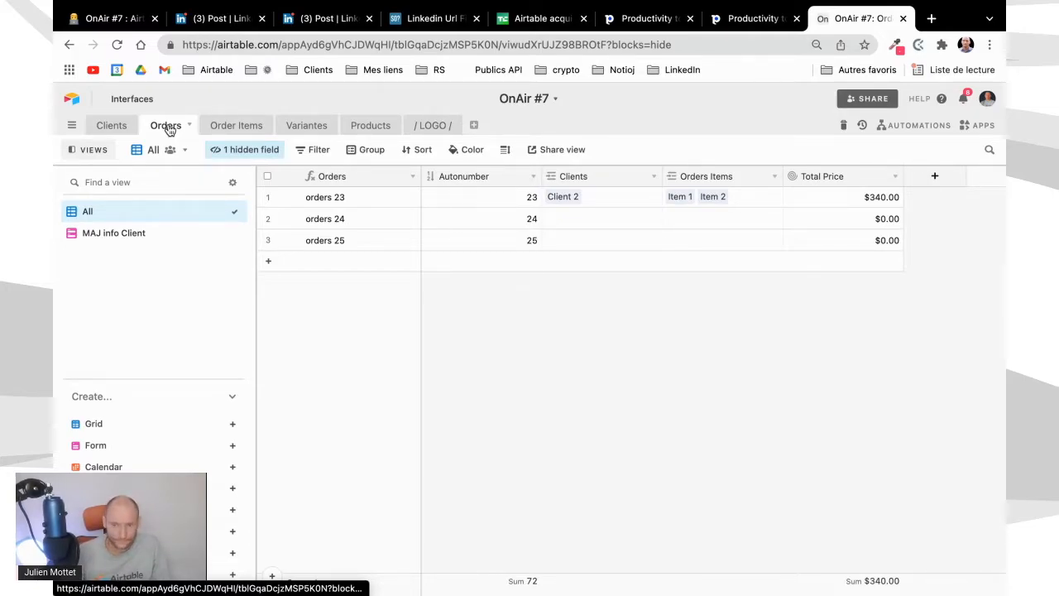
click(253, 126)
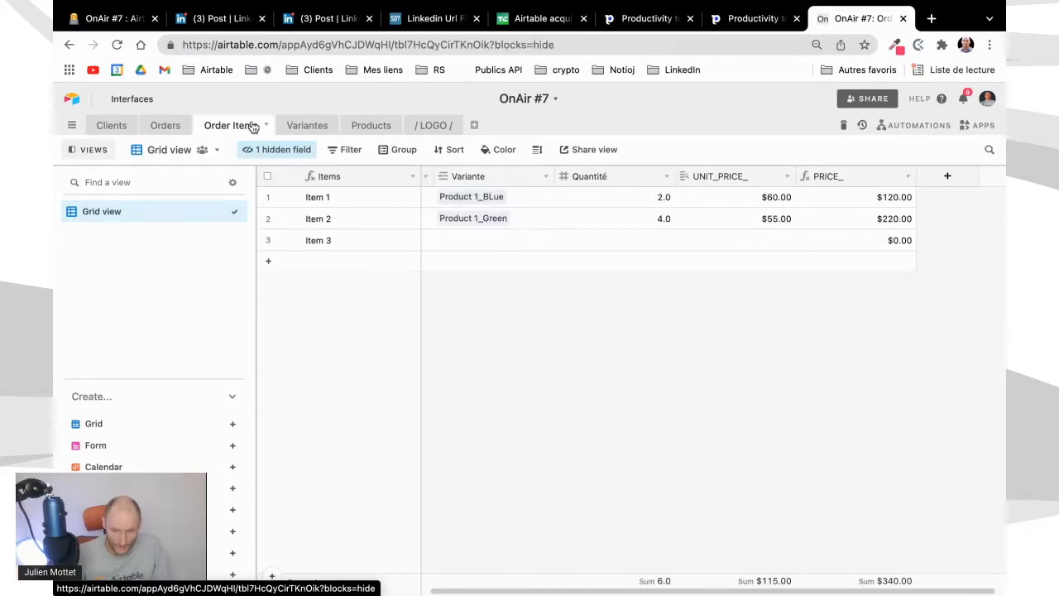
click(307, 128)
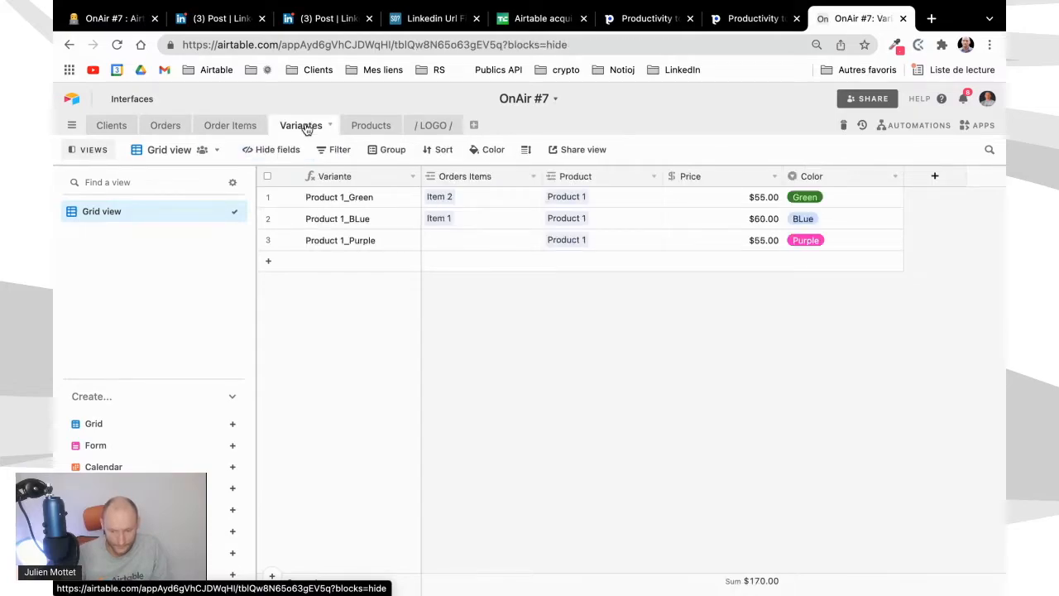
click(236, 127)
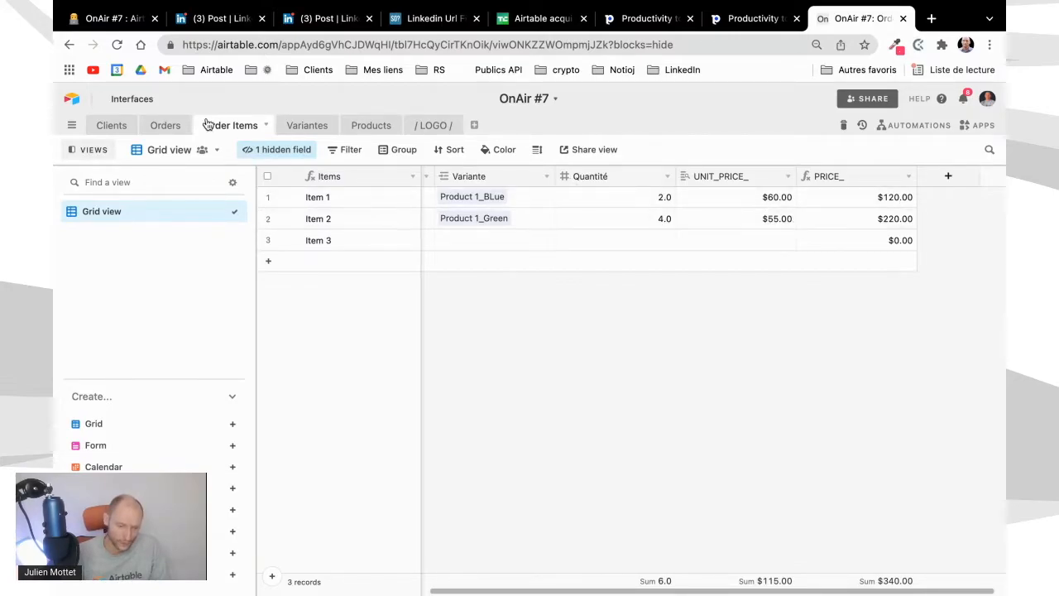
Inspect the configuration of the Total Price rollup field in the Orders table and save it
click(168, 126)
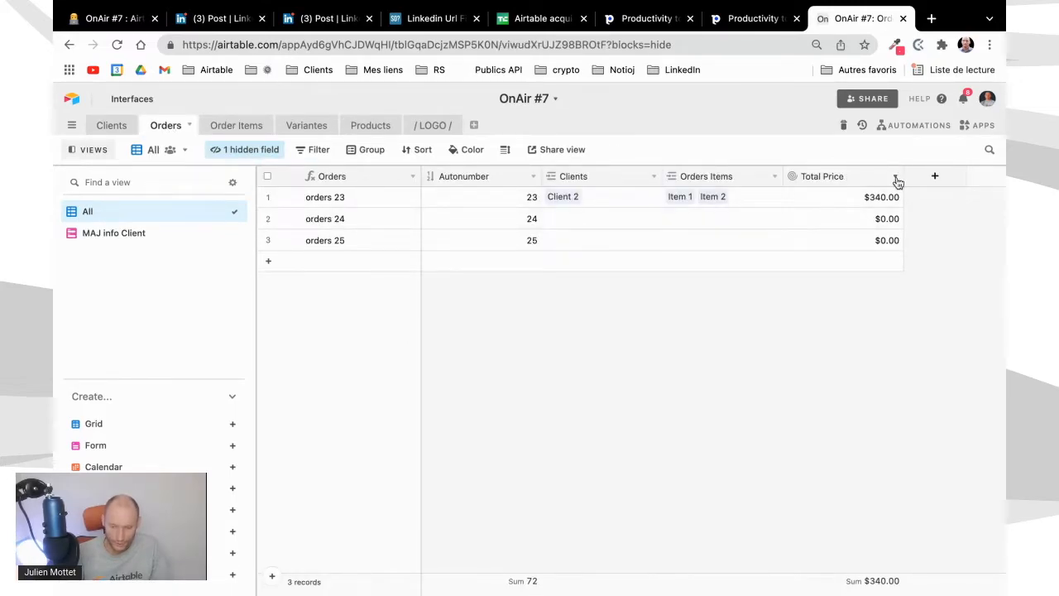
click(895, 177)
click(865, 199)
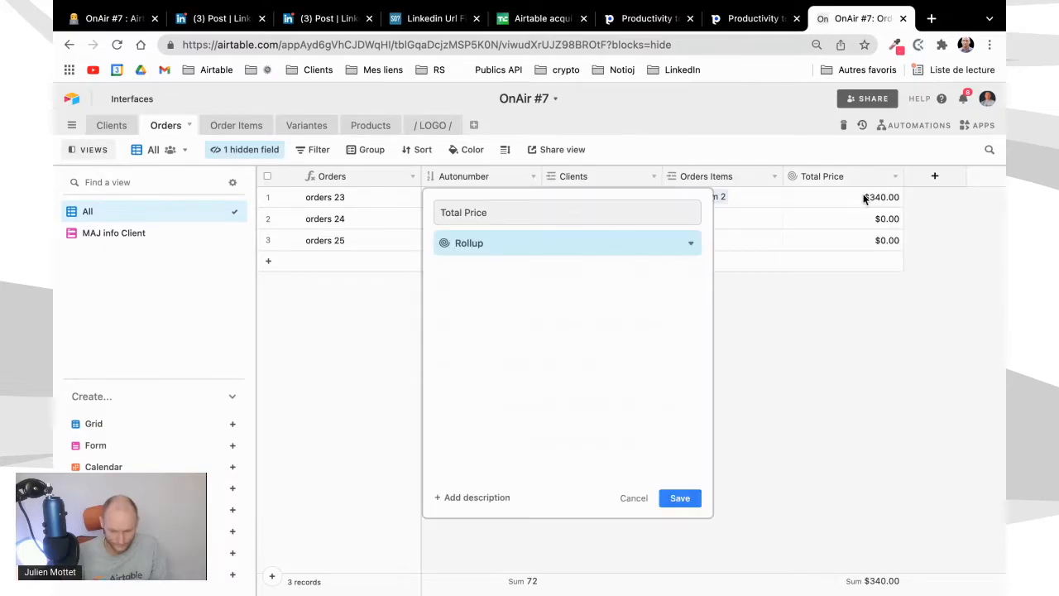
click(681, 499)
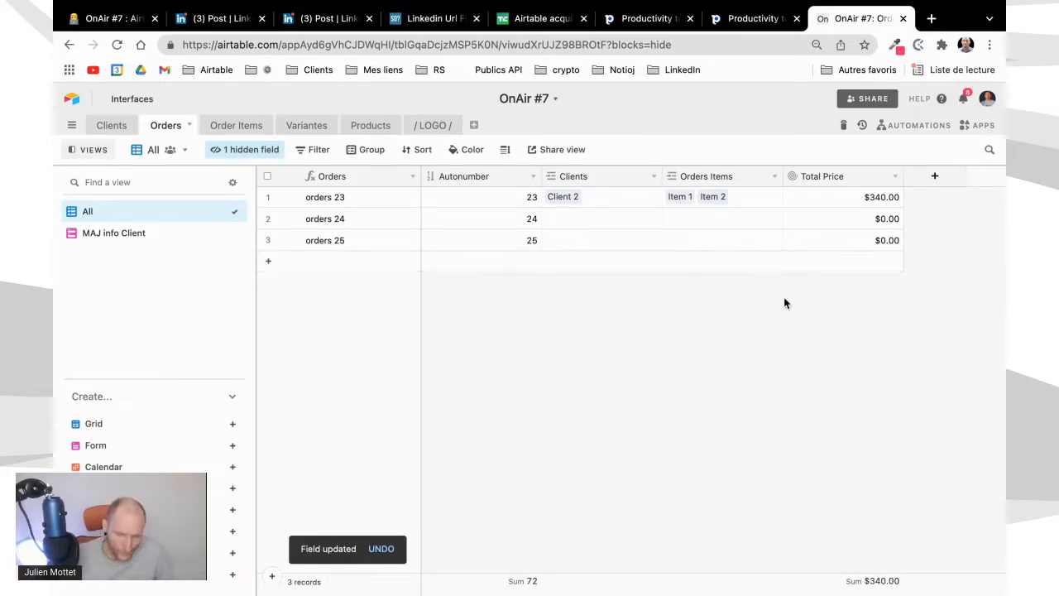
Check the variant prices in Variantes, and show the hidden Unit Price field in the Order Items table
click(307, 127)
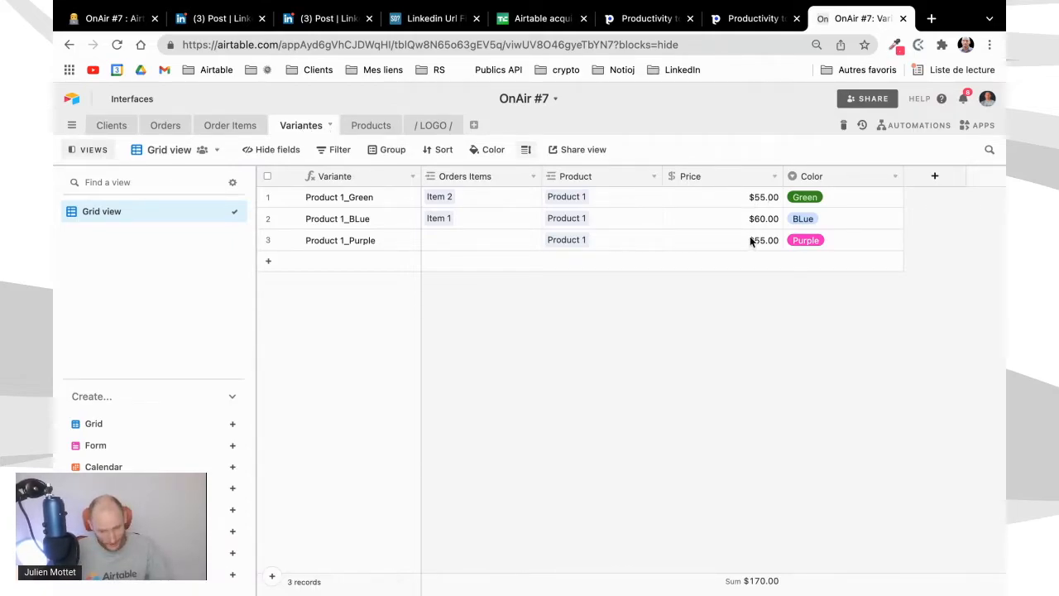
click(220, 128)
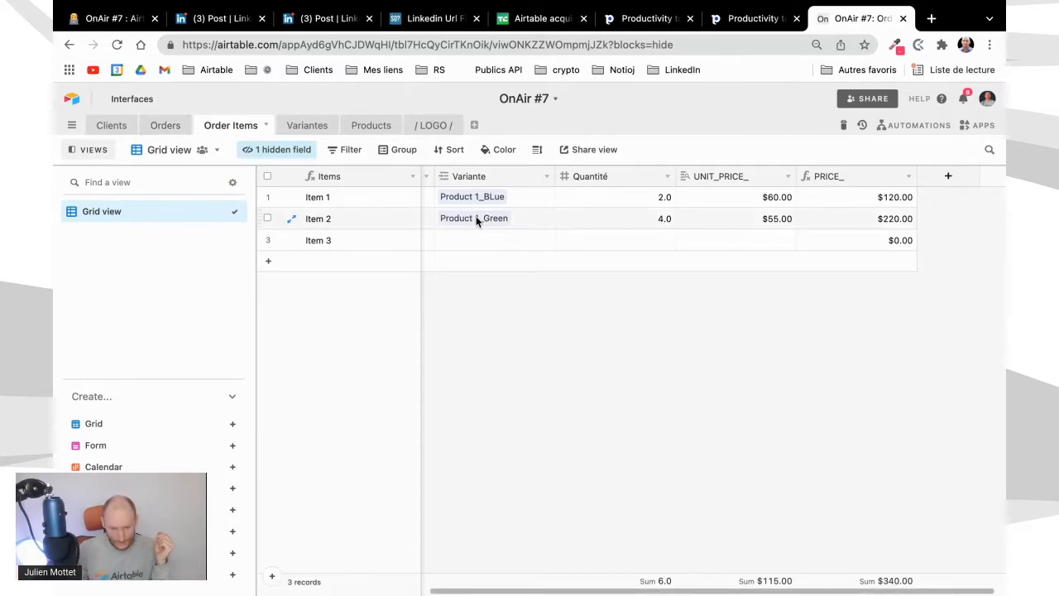
click(291, 153)
click(256, 278)
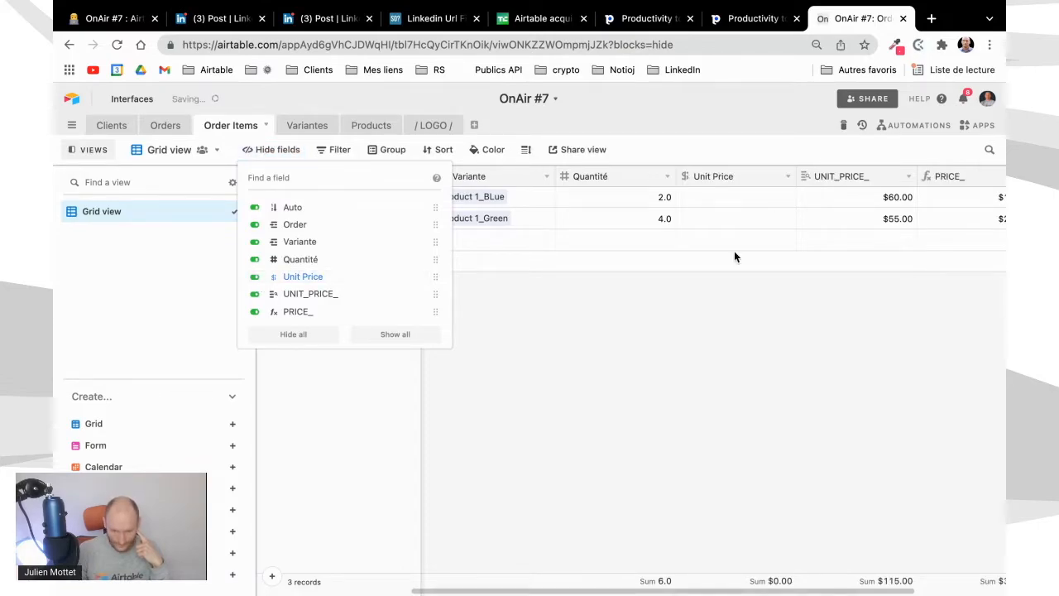
click(739, 201)
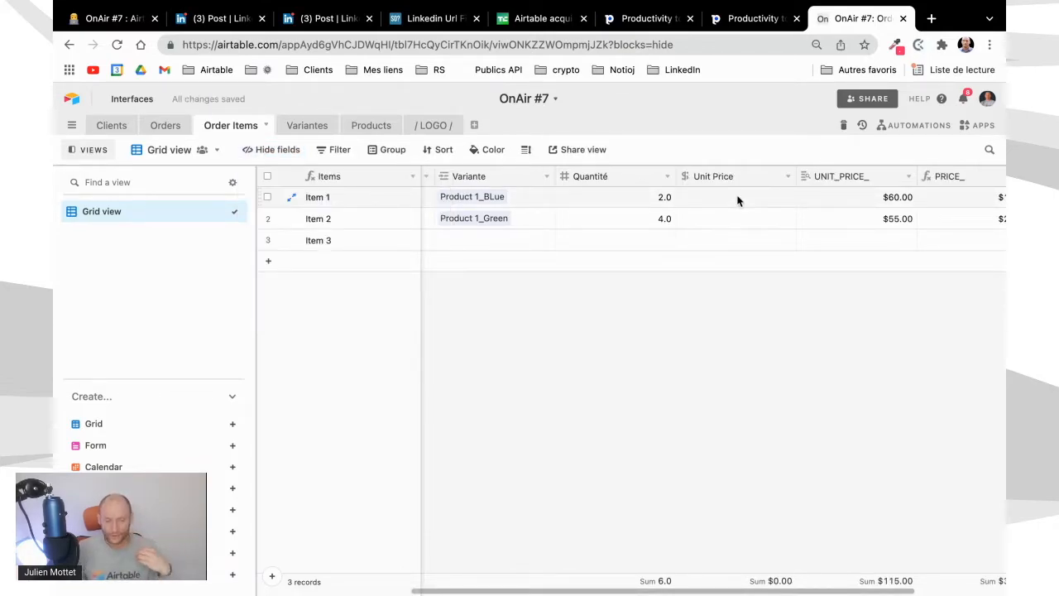
Compare the Unit Price, UNIT_PRICE_ and PRICE_ fields of the items in the Order Items table
click(303, 128)
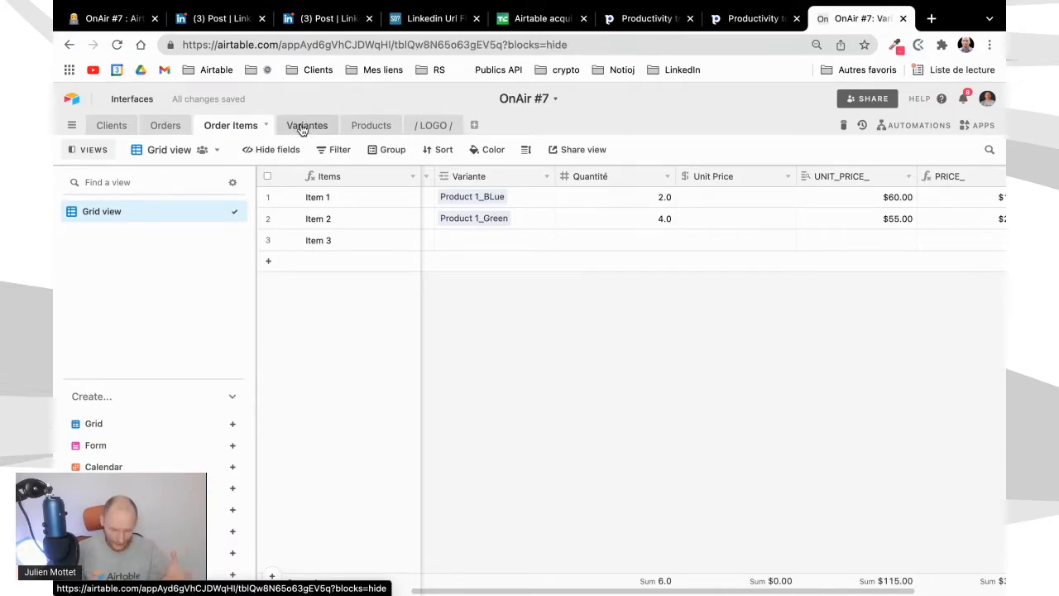
click(243, 127)
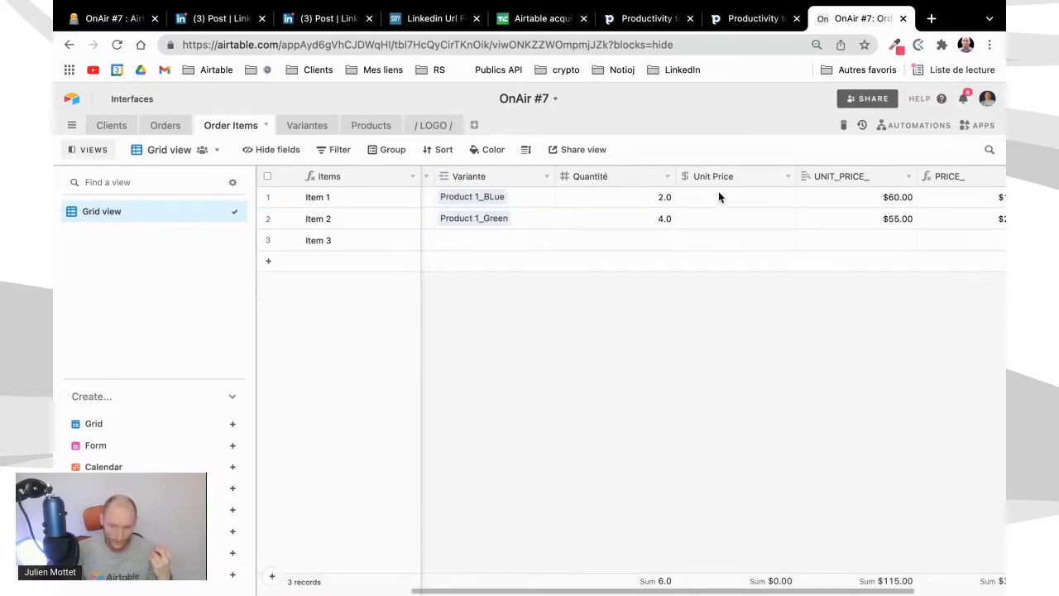
scroll(722, 222, right, 3)
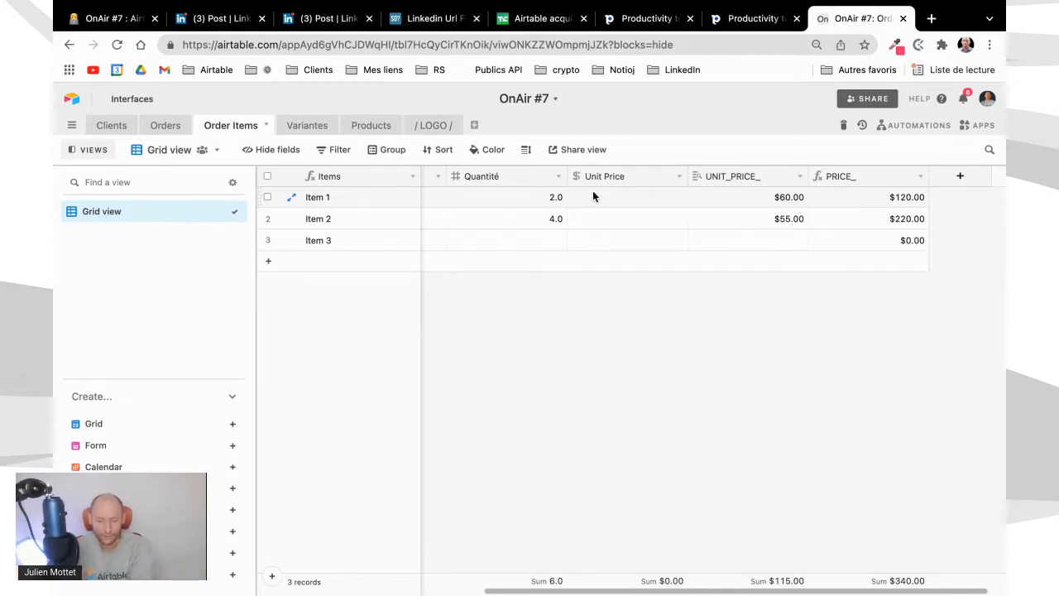
scroll(596, 192, left, 1)
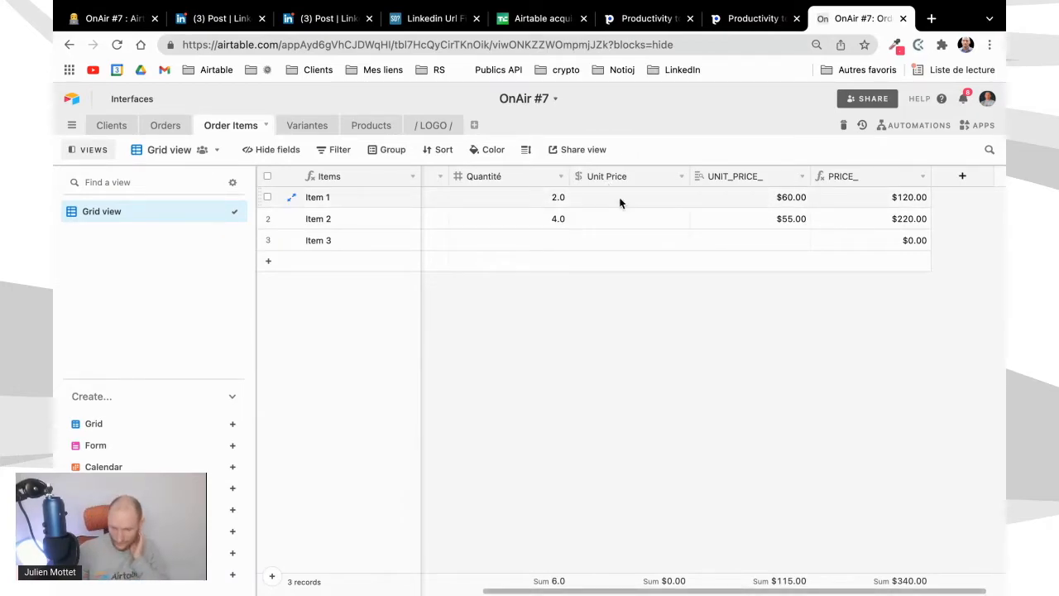
scroll(764, 213, right, 1)
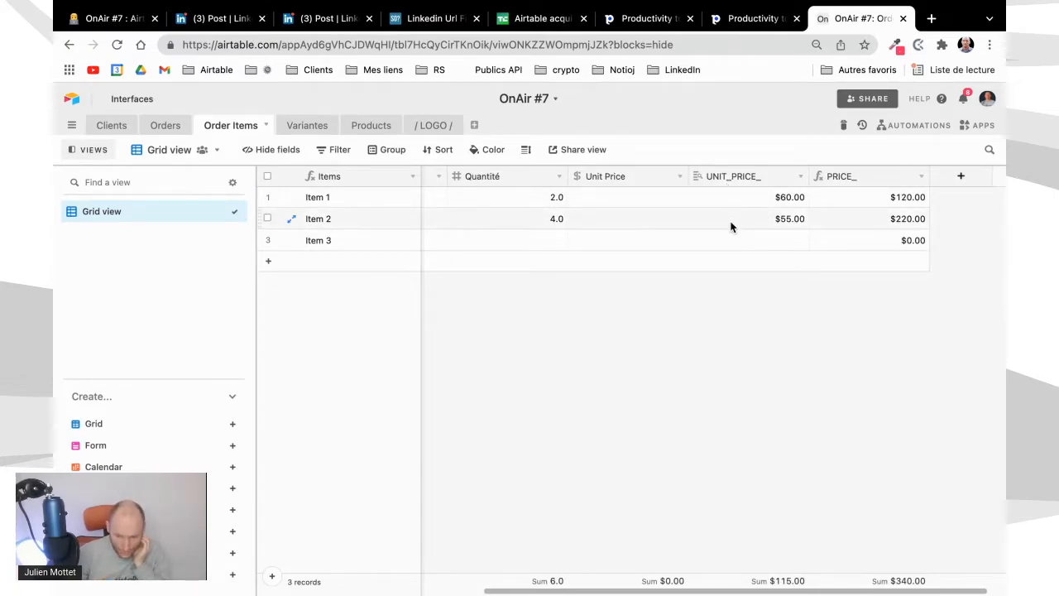
Create a new automation in the base and name it "1 - GetPrice"
click(928, 126)
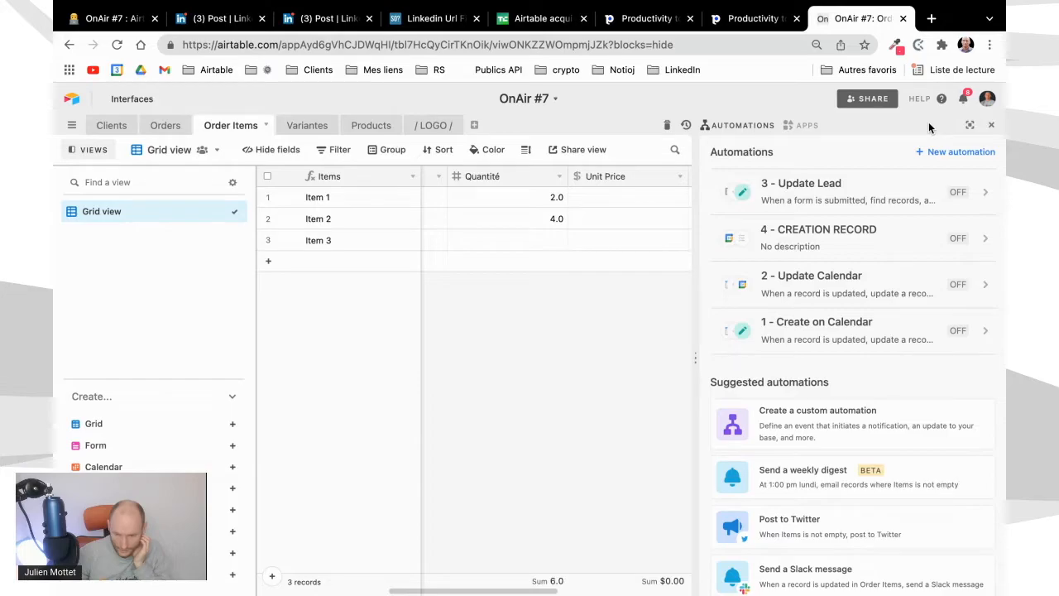
click(953, 154)
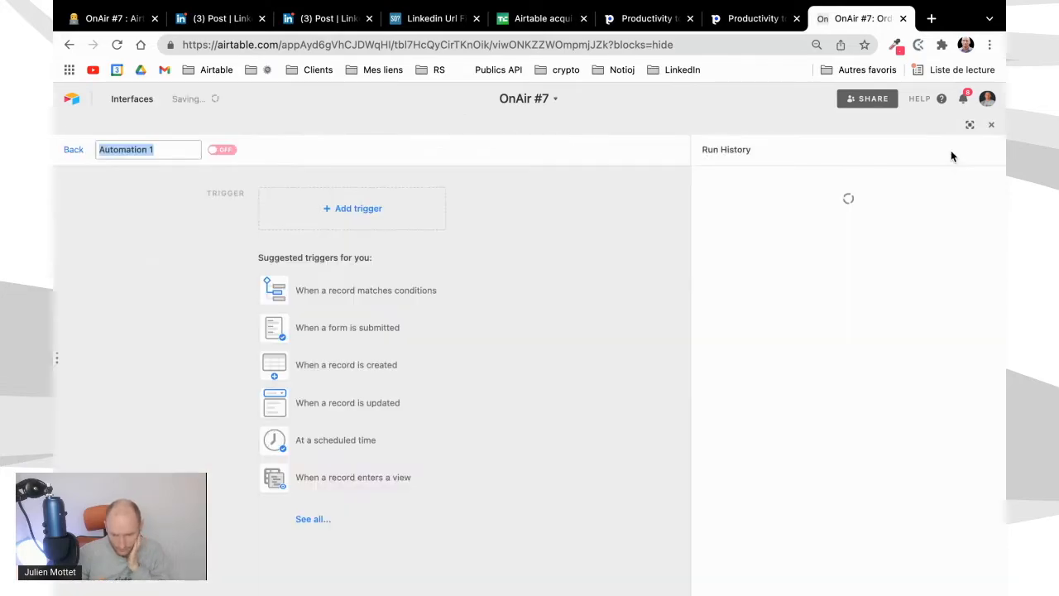
click(367, 308)
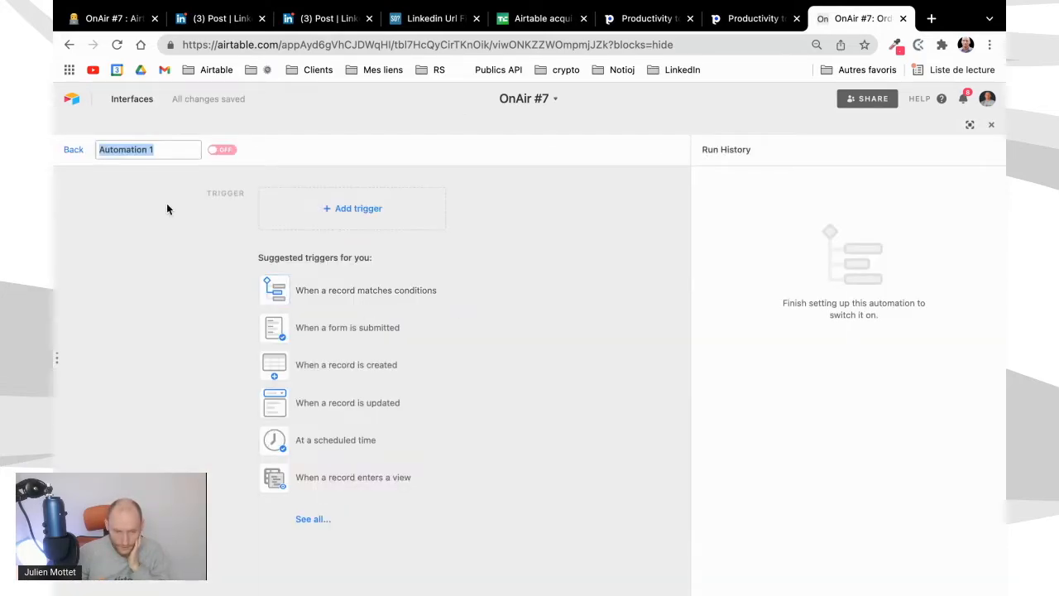
text(G)
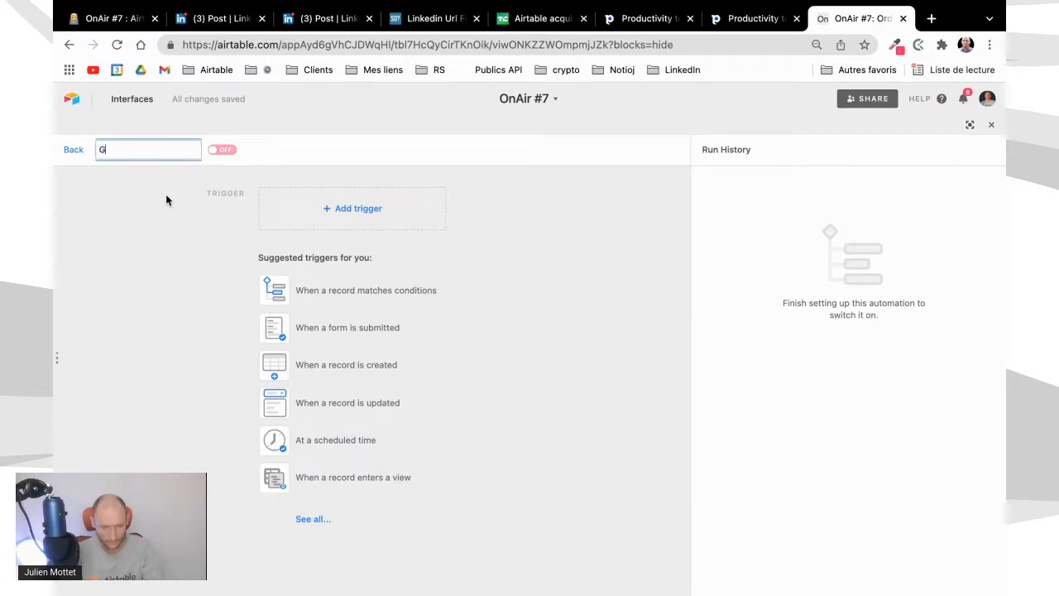
text(et1 - Get)
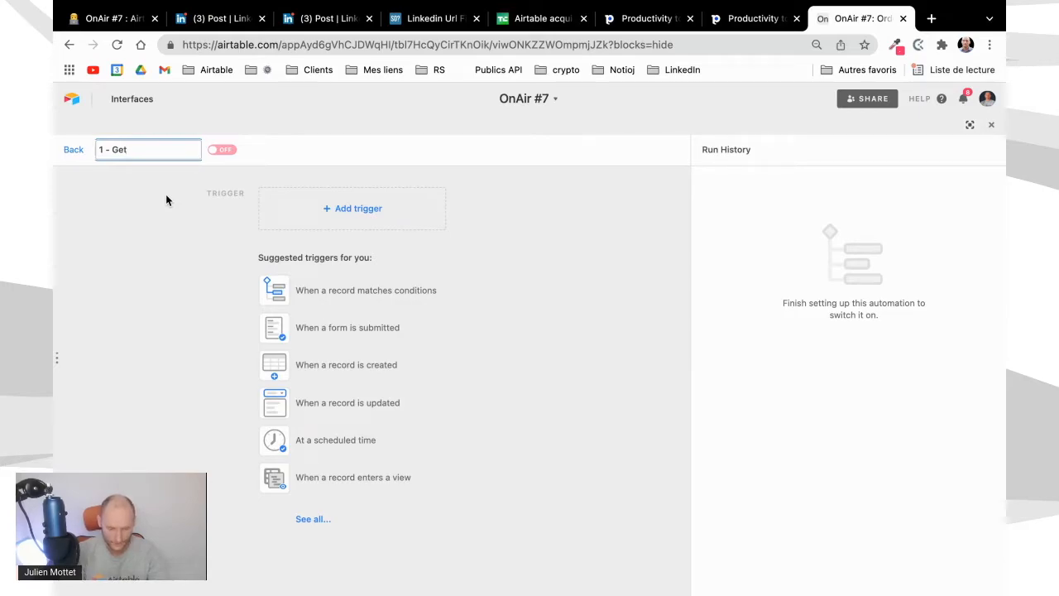
text(Price)
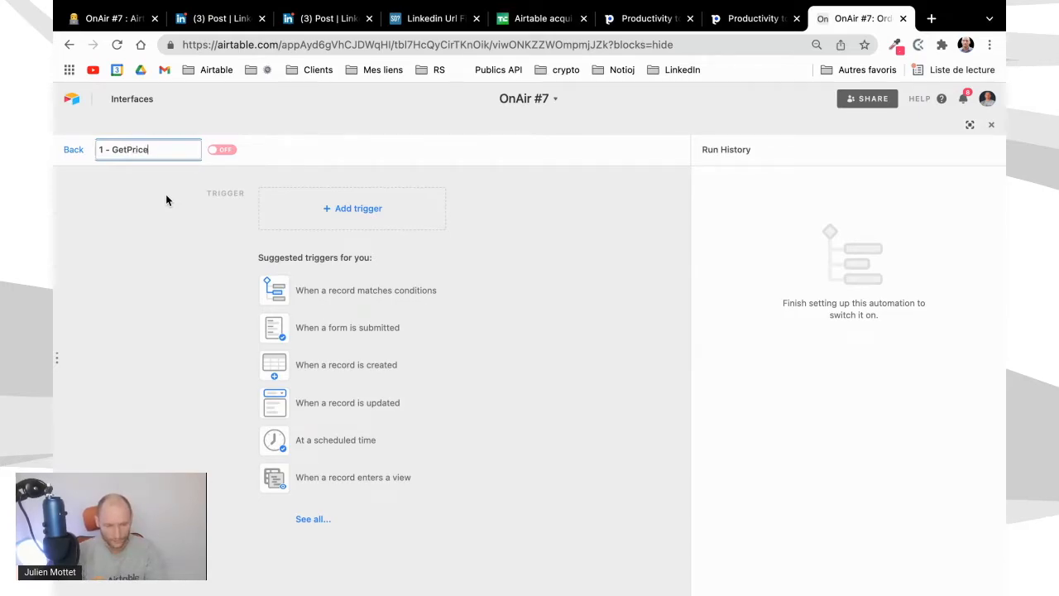
Set the automation's trigger to fire when a record matches conditions in the Order Items table
click(422, 293)
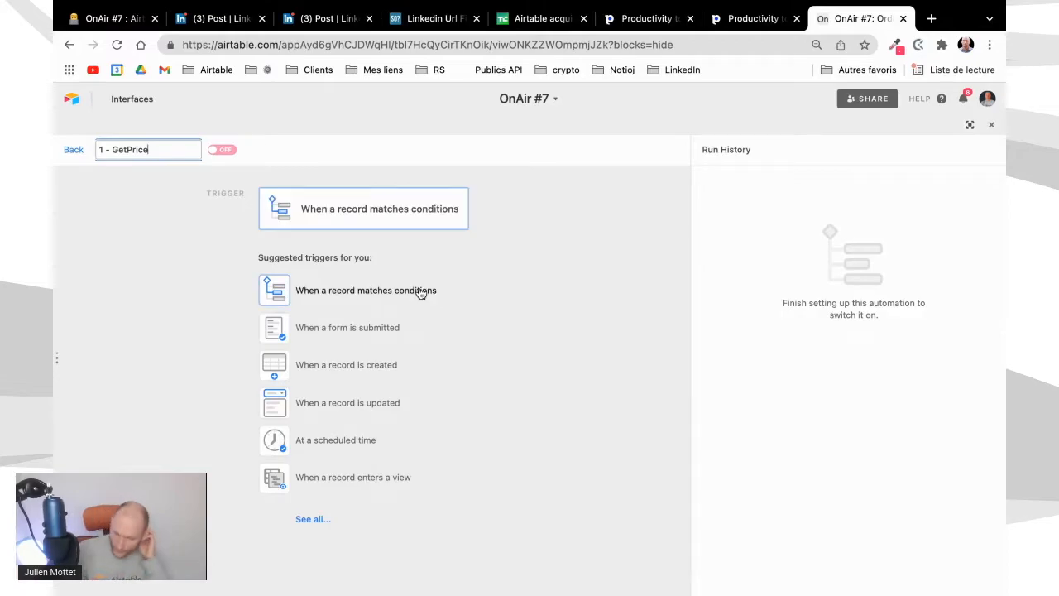
key(Return)
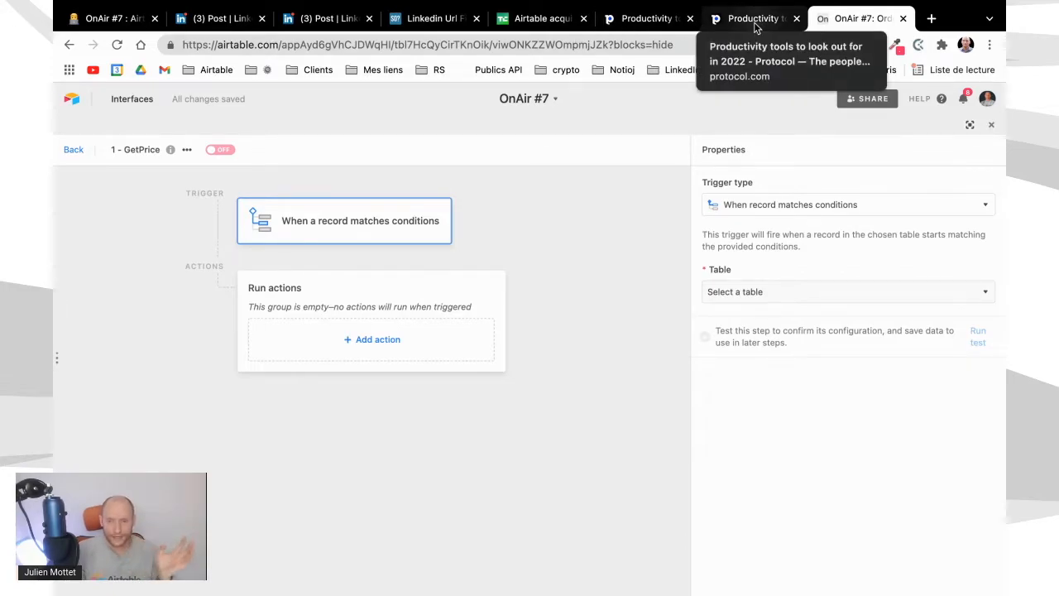
click(874, 212)
click(872, 211)
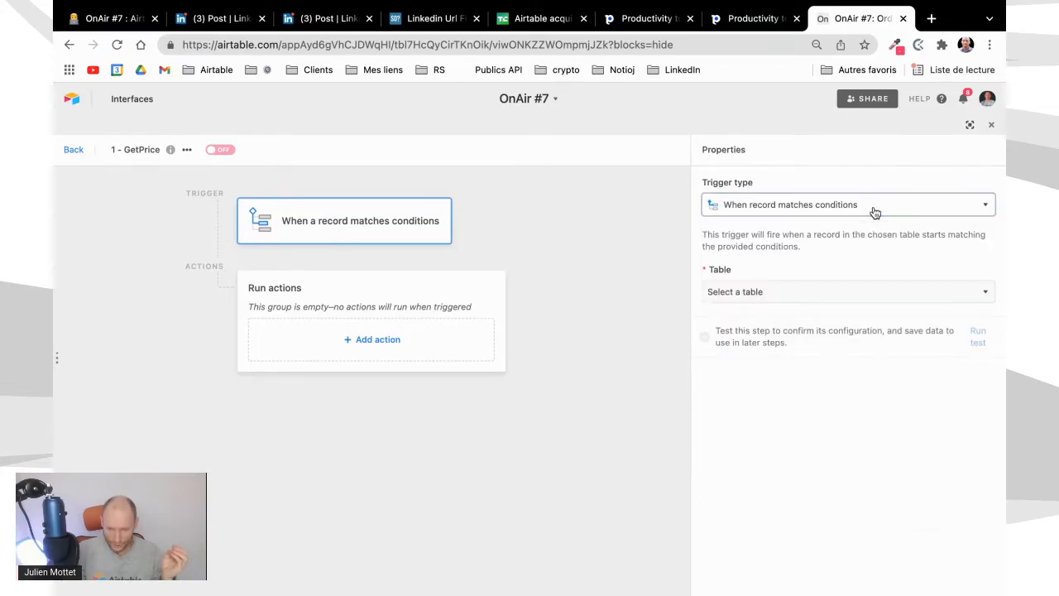
click(752, 296)
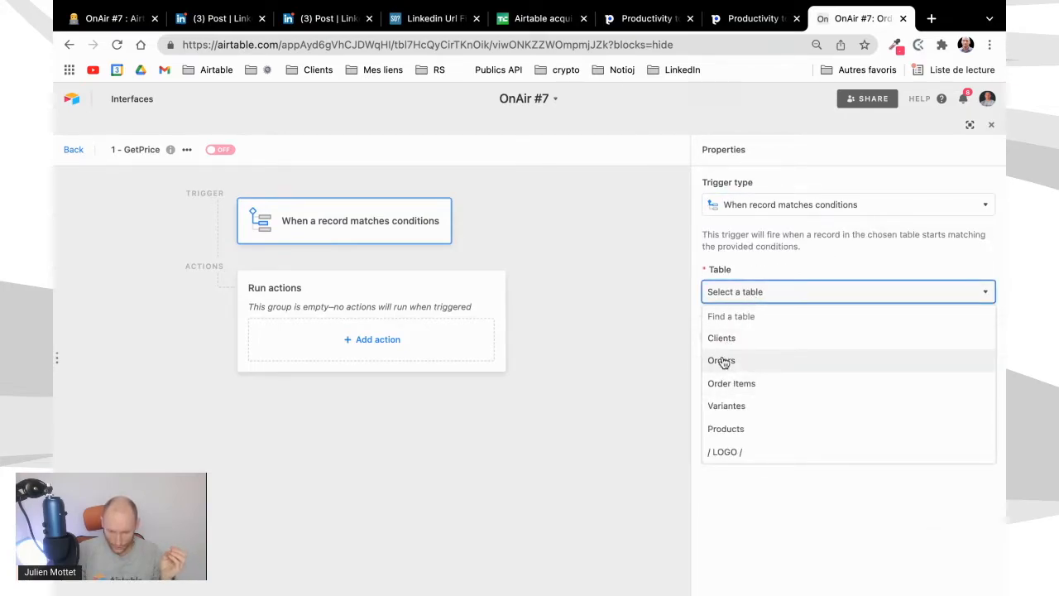
click(722, 385)
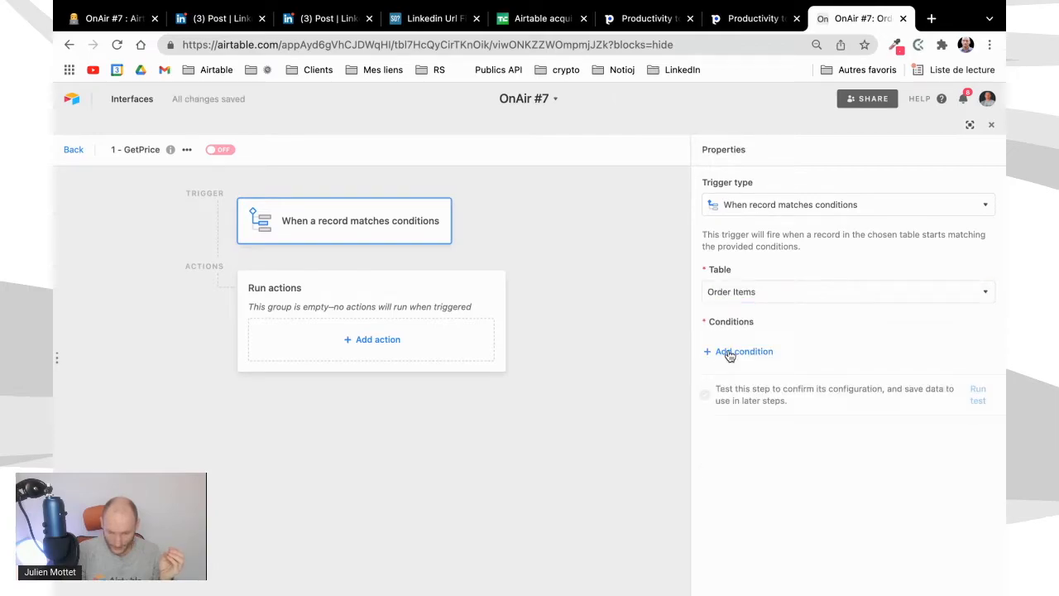
Add a trigger condition requiring that UNIT_PRICE_ is not empty
click(729, 350)
click(760, 349)
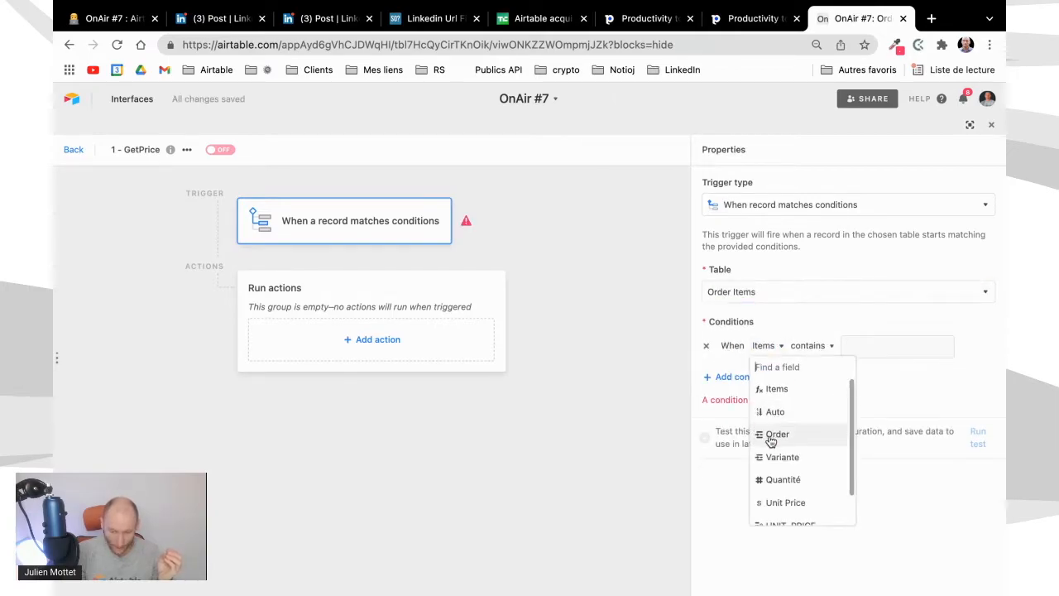
scroll(776, 455, down, 2)
click(776, 492)
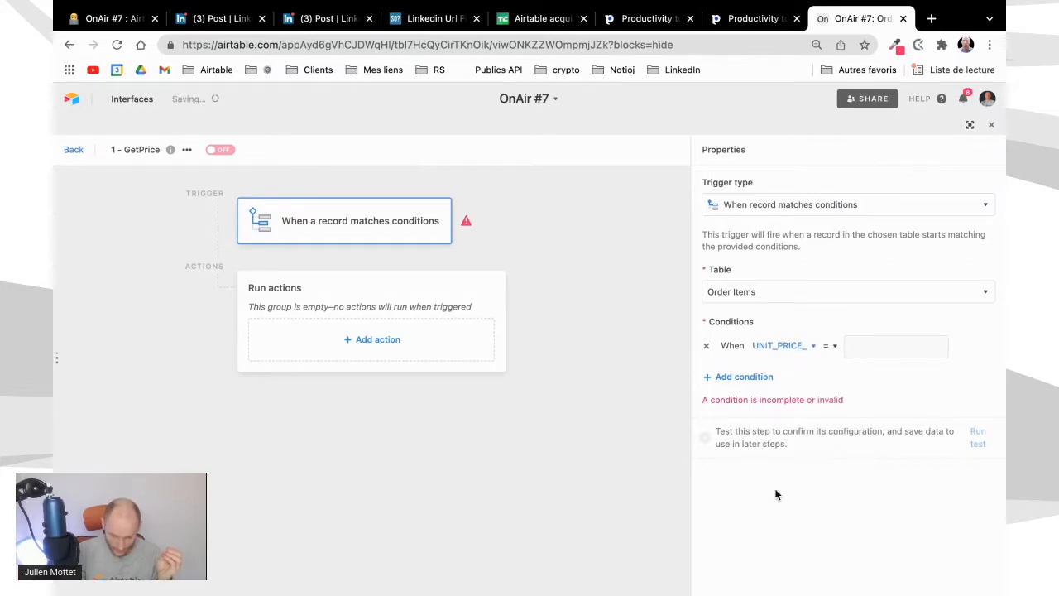
click(832, 346)
scroll(902, 500, down, 3)
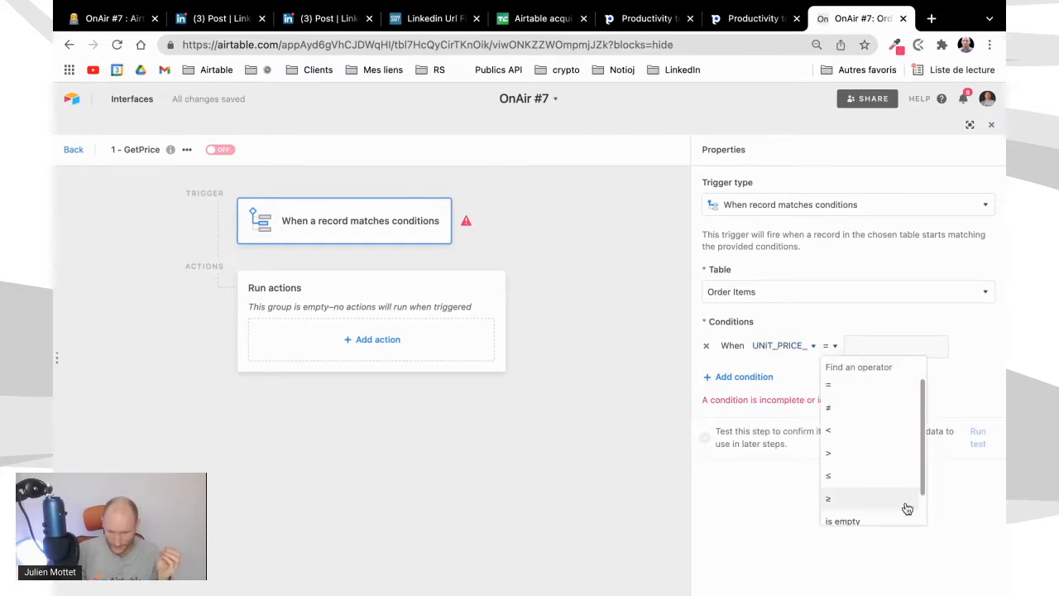
click(867, 513)
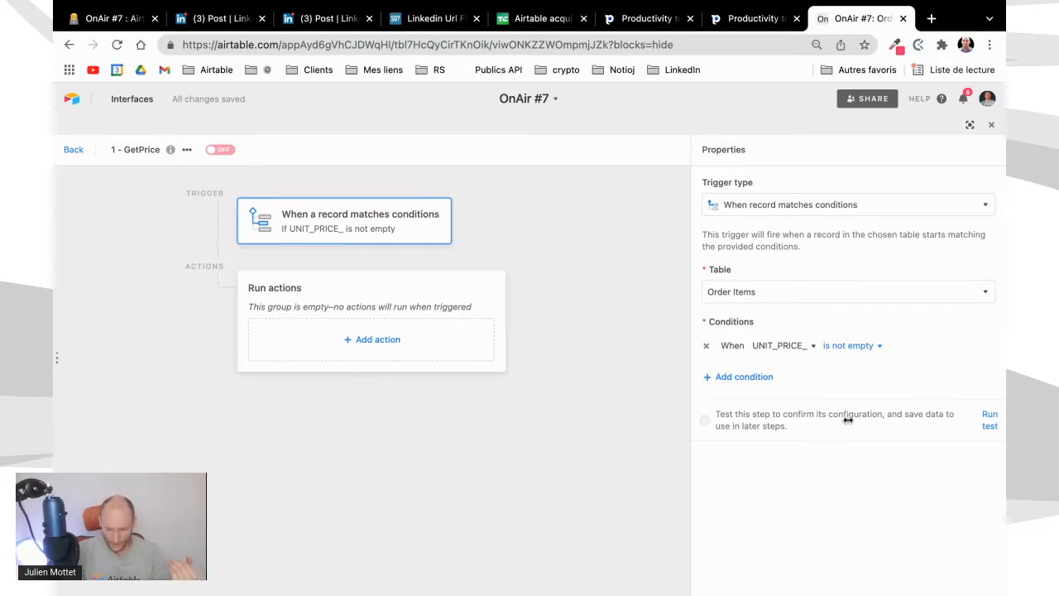
Test the trigger and examine the field values of the record it finds
click(989, 425)
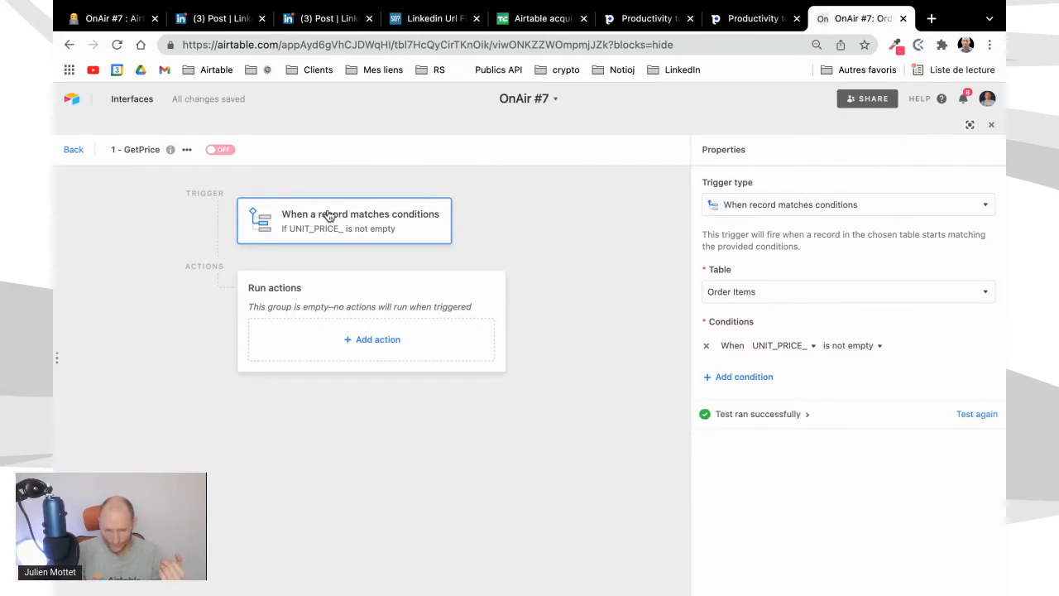
click(807, 417)
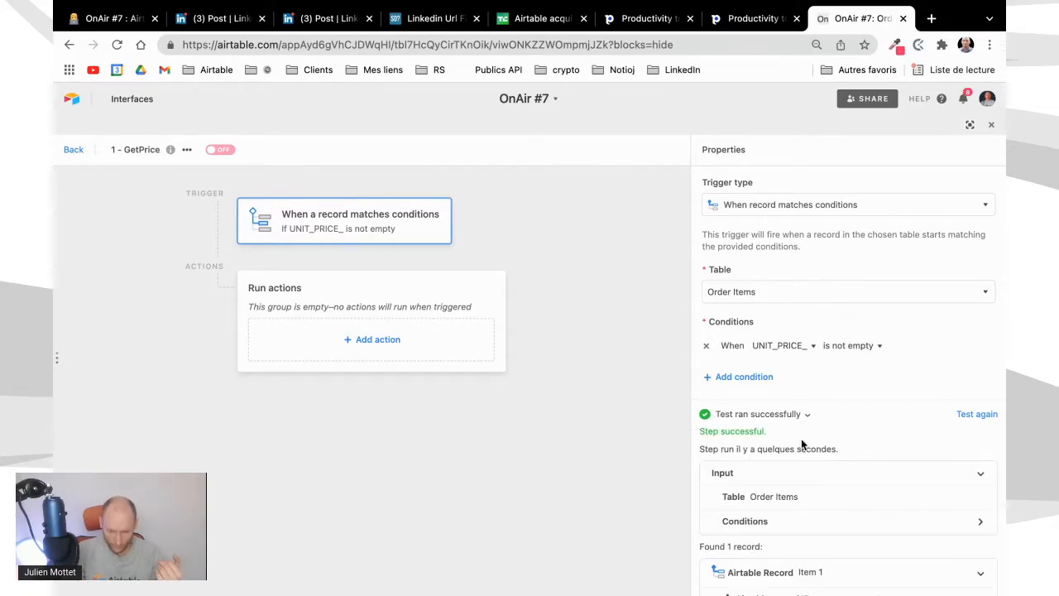
scroll(799, 435, down, 3)
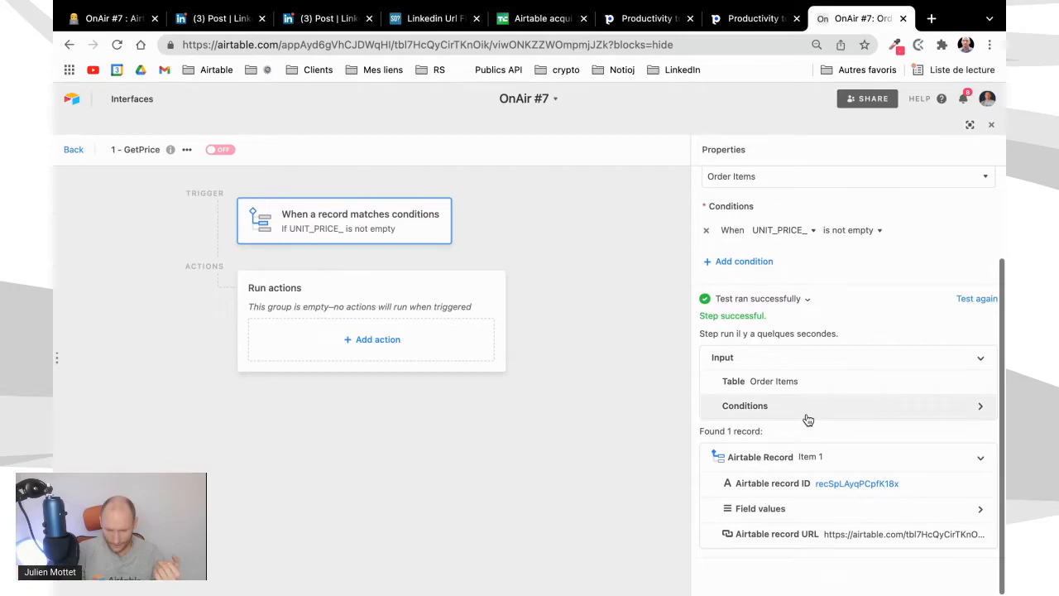
click(983, 511)
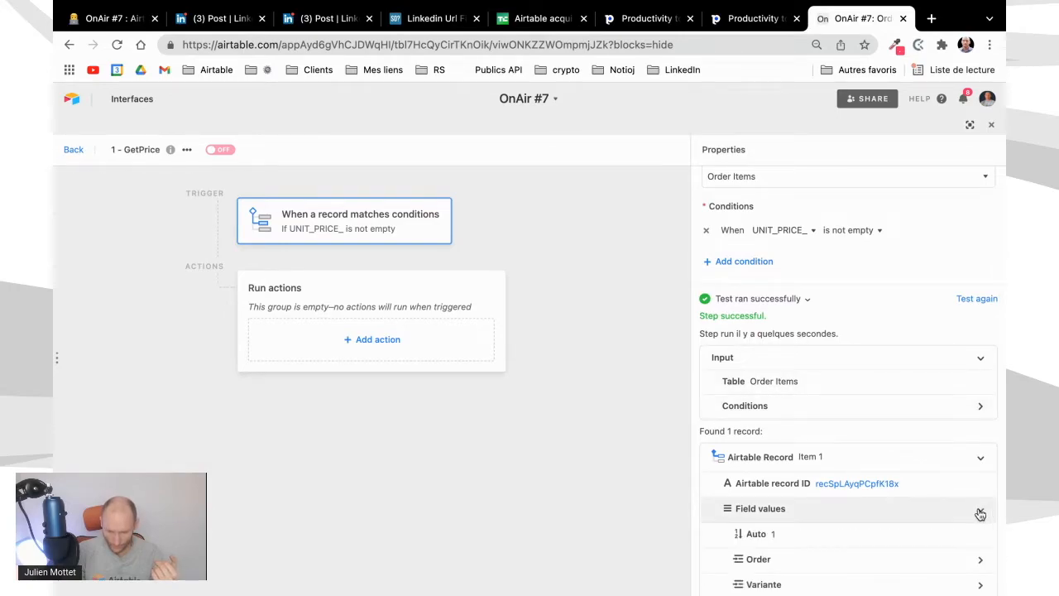
scroll(898, 529, down, 3)
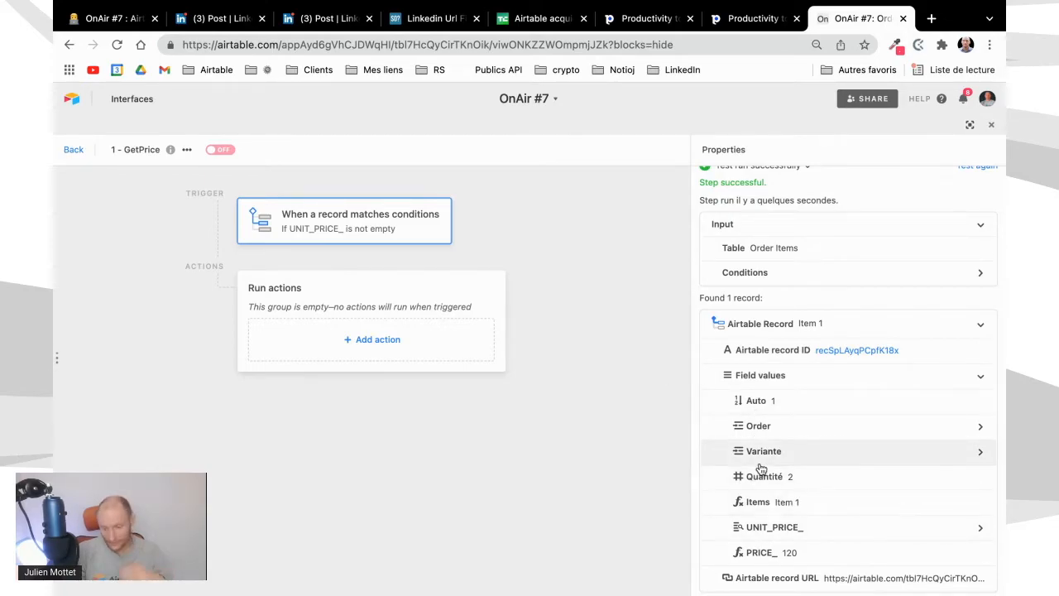
scroll(797, 259, up, 4)
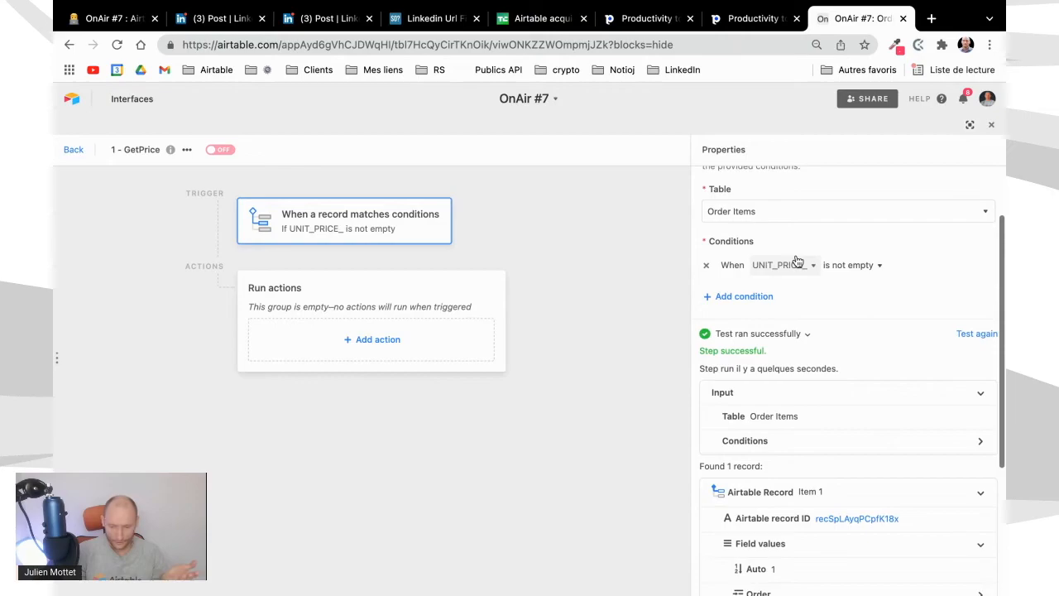
Add an Update record action on the Order Items table, using the Airtable record ID from the trigger as Record ID
click(447, 347)
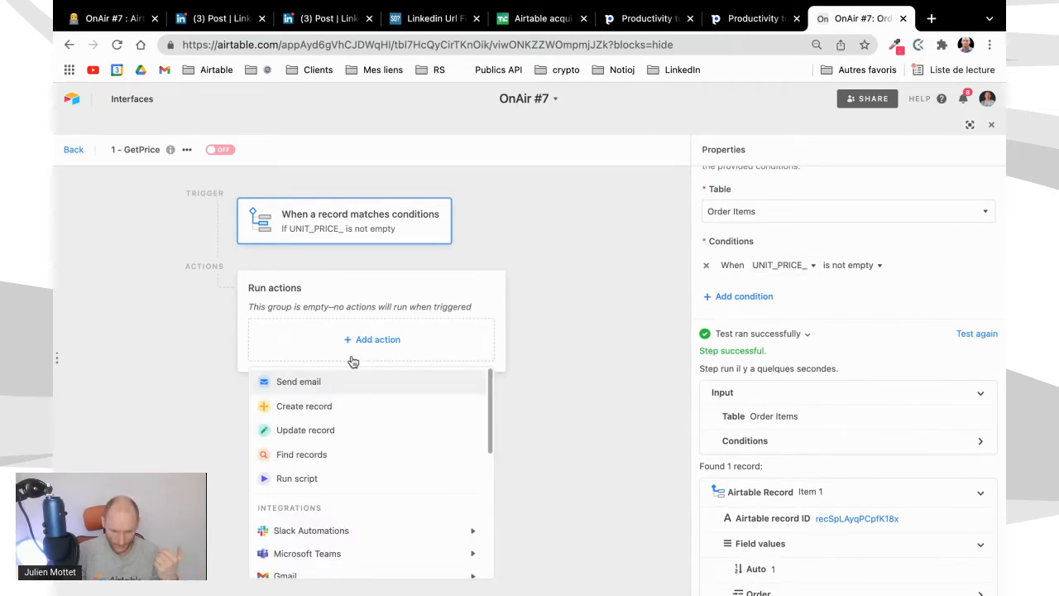
click(300, 432)
click(847, 292)
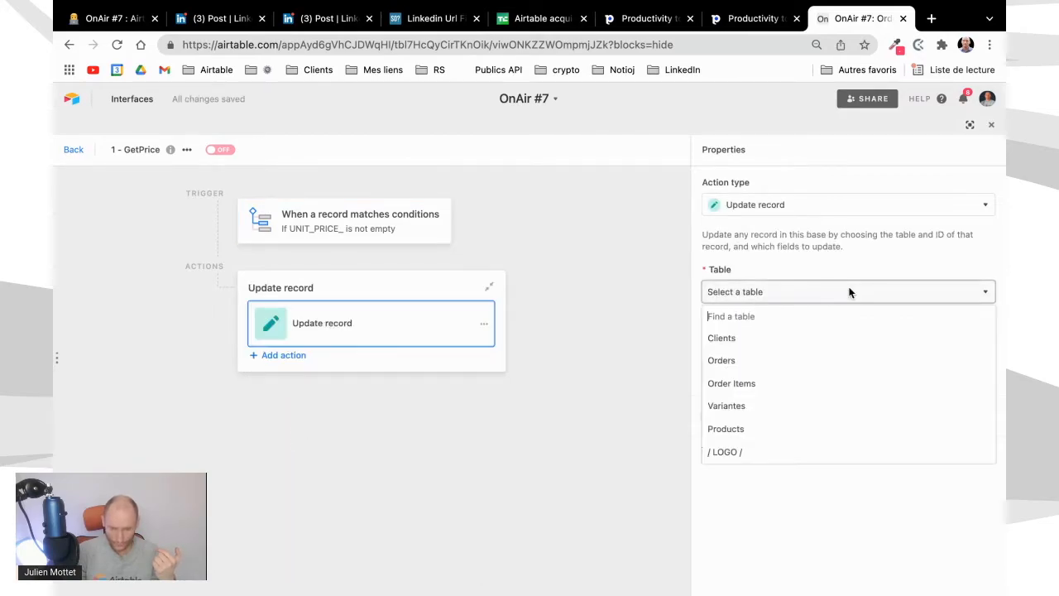
click(731, 385)
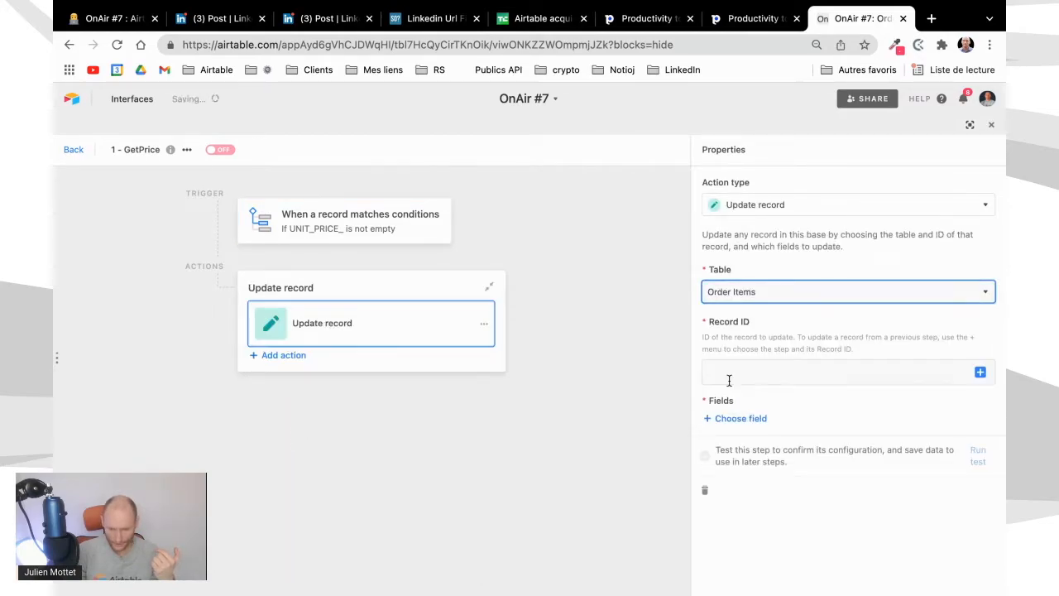
click(981, 373)
click(951, 424)
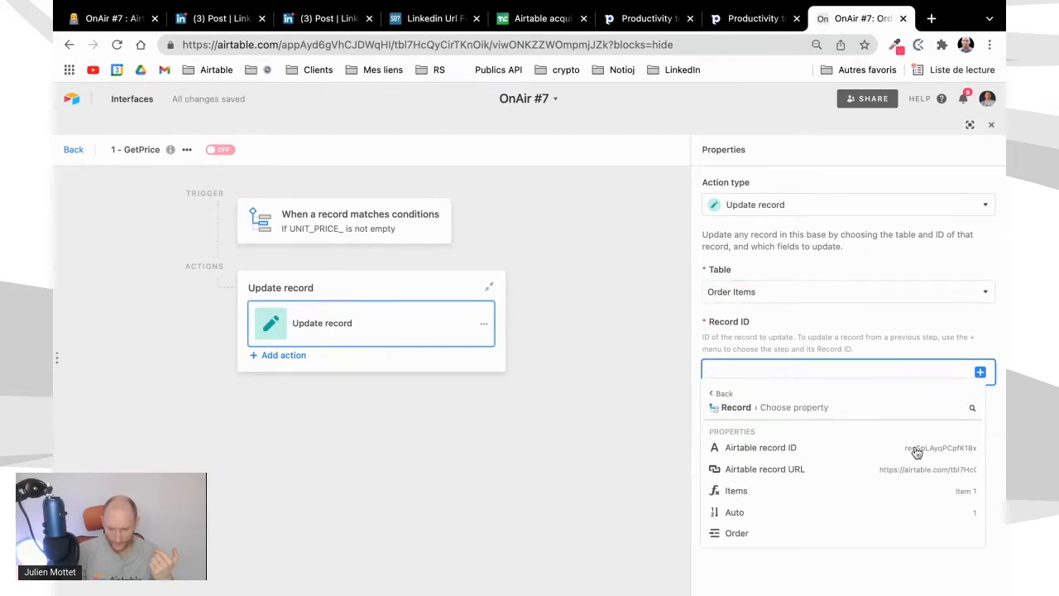
mouse_move(915, 453)
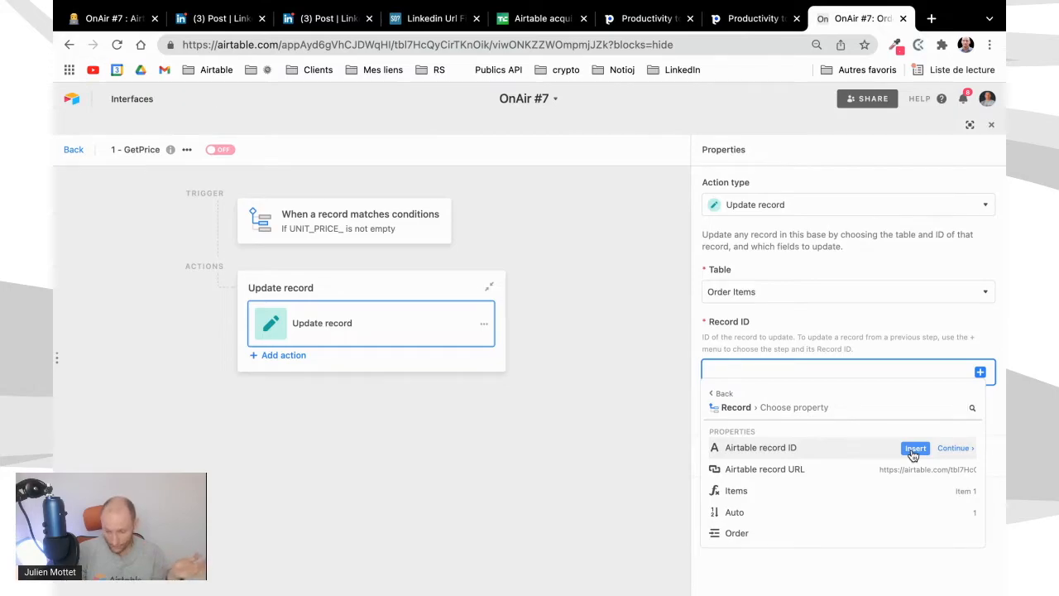
click(913, 449)
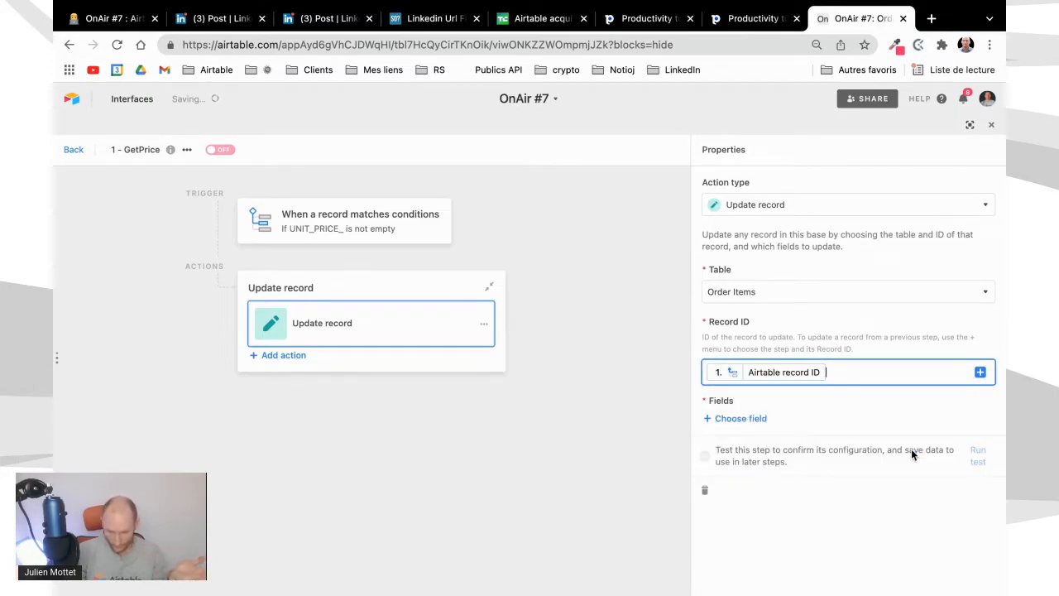
Map the action's Unit Price field to the value of the trigger record's UNIT_PRICE_ lookup, and test the action
click(760, 419)
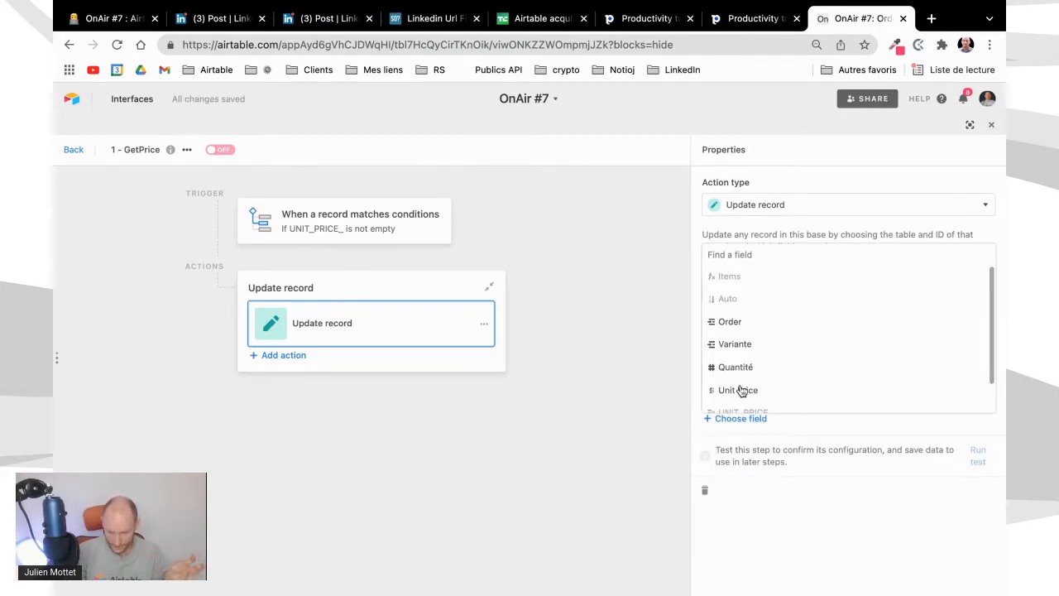
click(739, 390)
click(980, 448)
click(951, 469)
scroll(902, 558, down, 4)
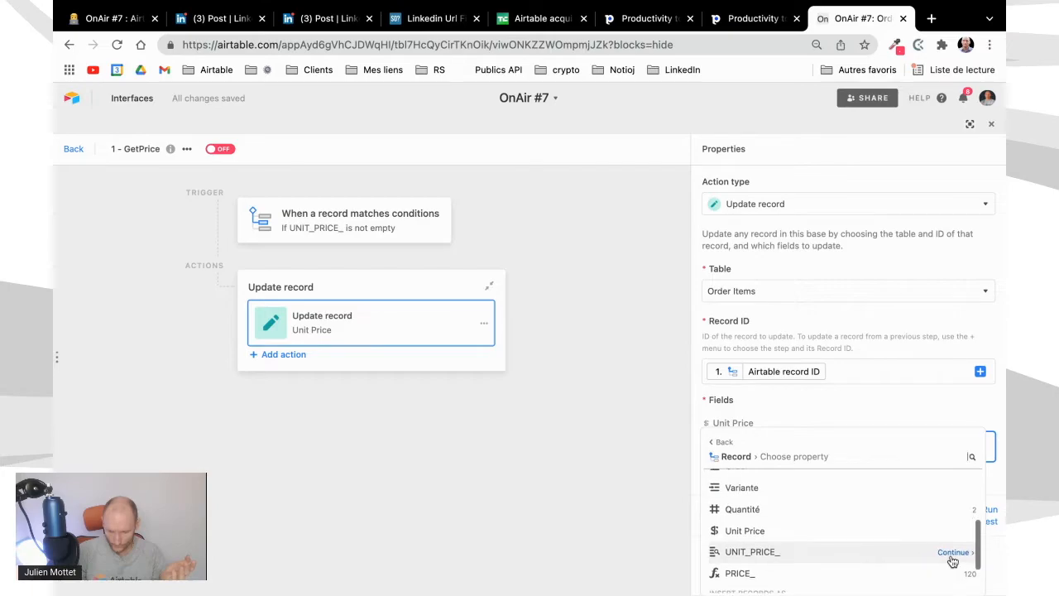
click(953, 554)
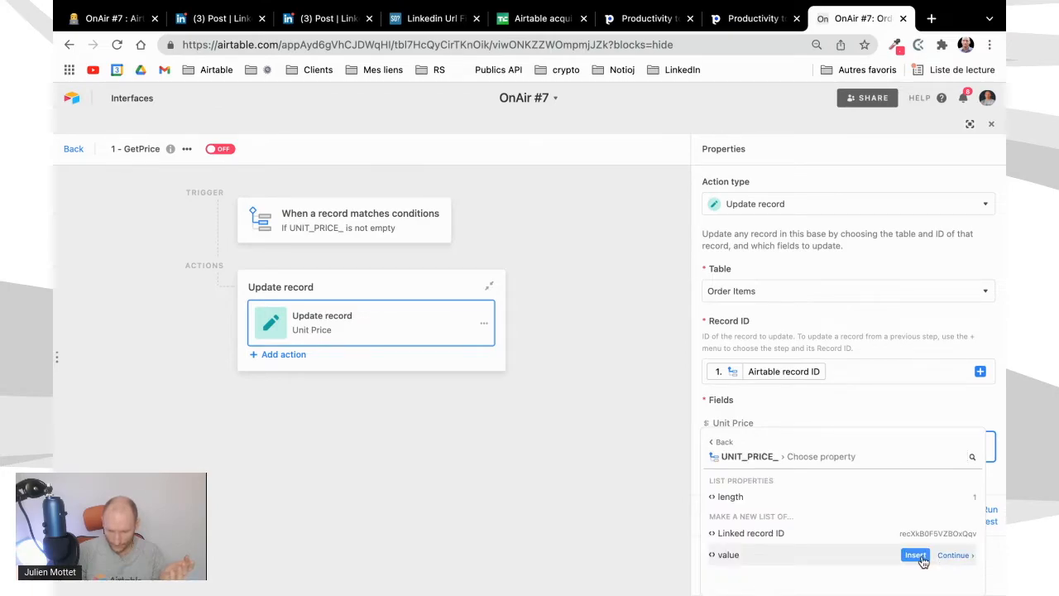
click(920, 556)
click(989, 517)
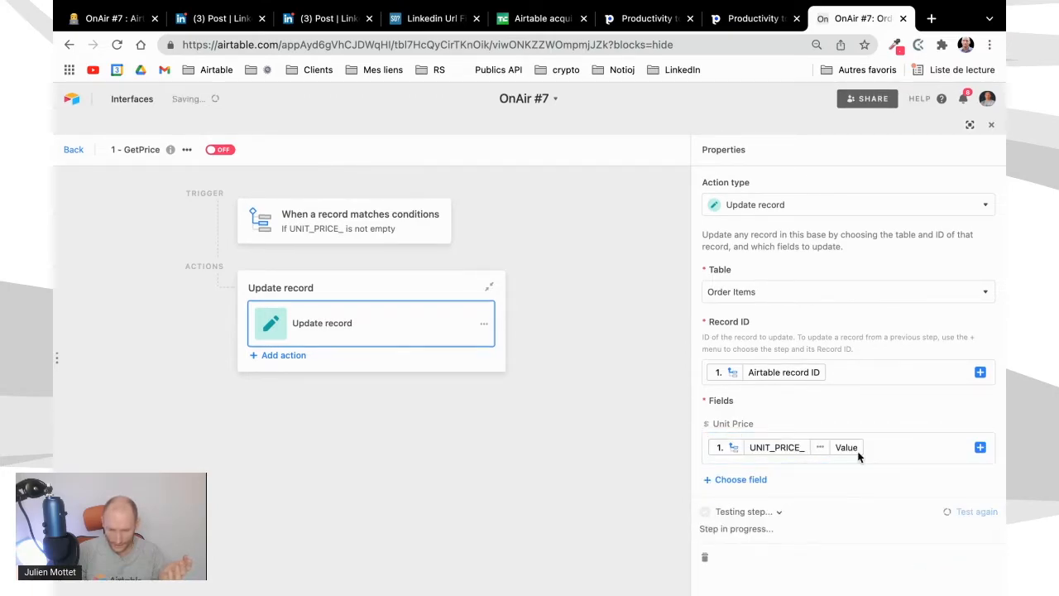
Turn on the 1 - GetPrice automation and return to the full-width Order Items grid
click(221, 151)
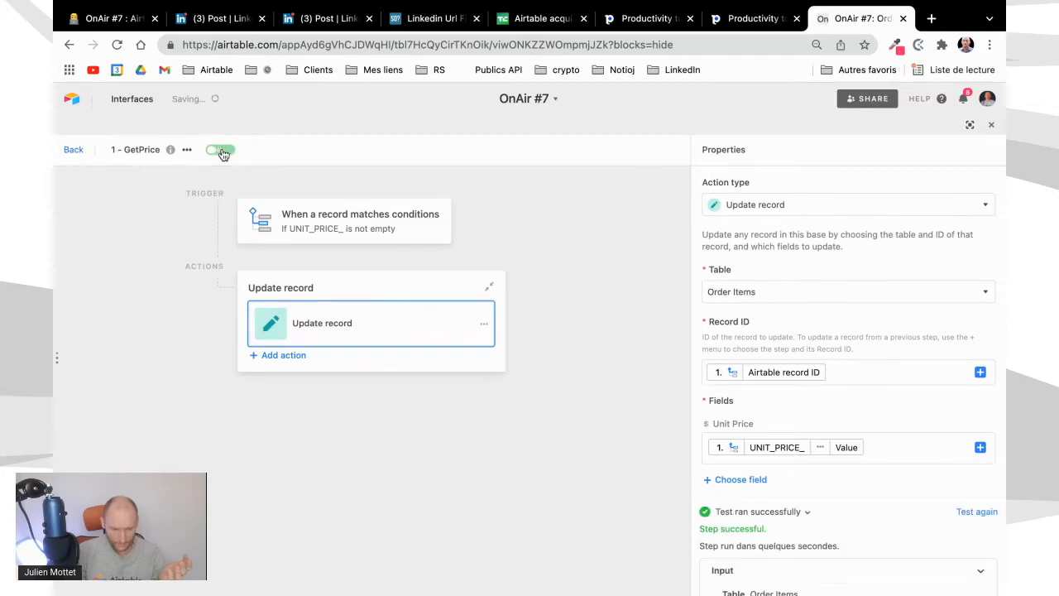
click(70, 151)
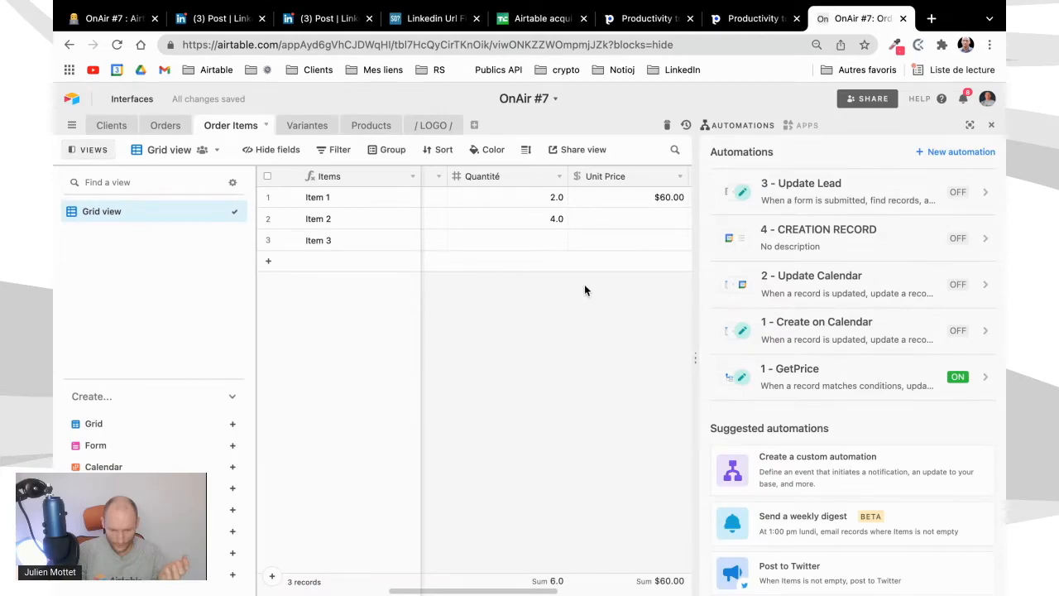
scroll(579, 294, right, 2)
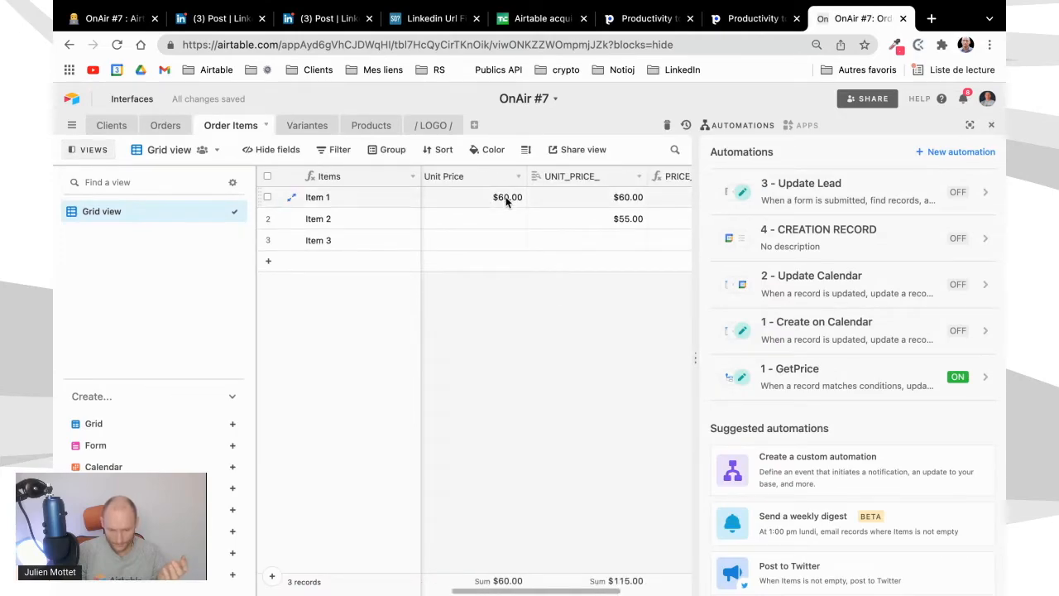
scroll(473, 288, left, 2)
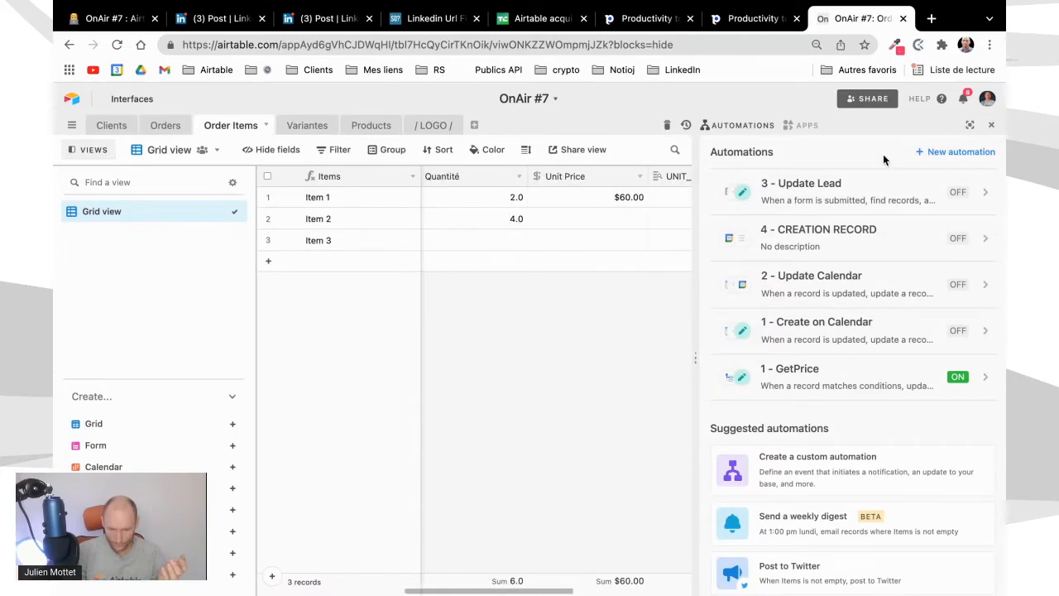
click(992, 128)
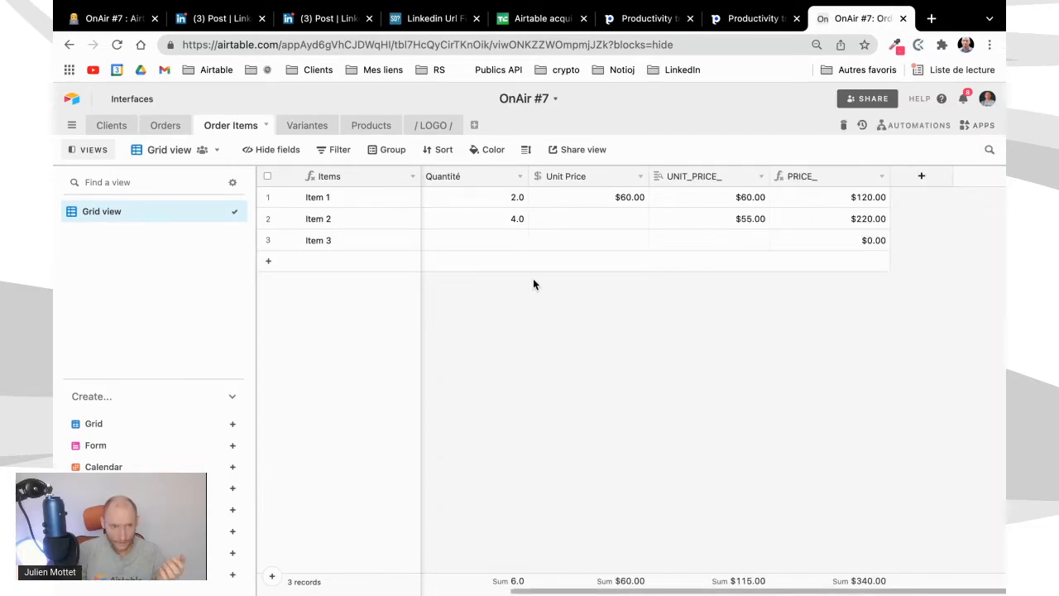
Link Item 3 to orders 23 in the Order field
scroll(524, 281, left, 3)
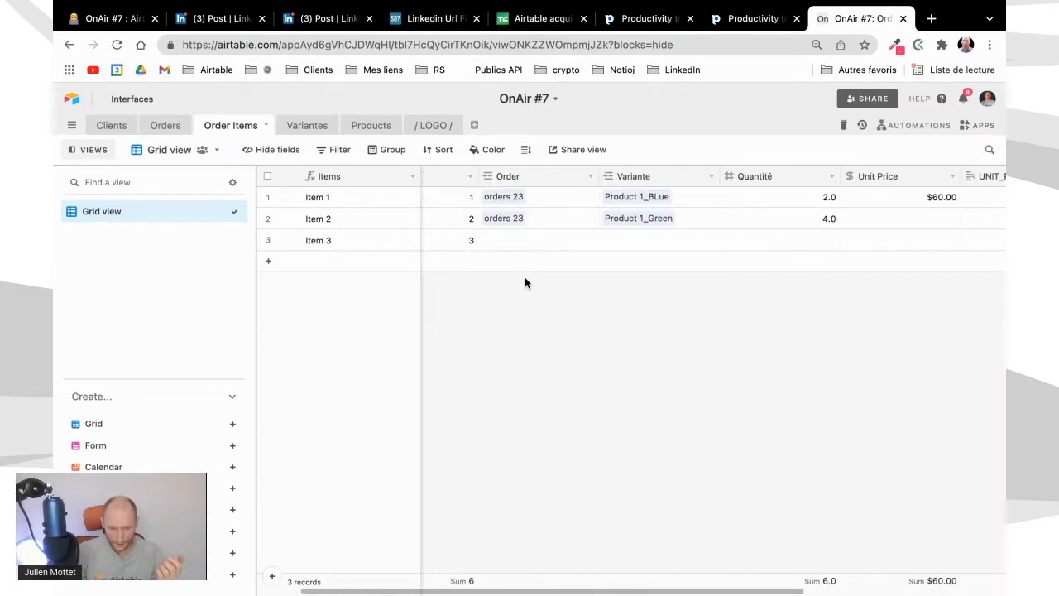
click(581, 244)
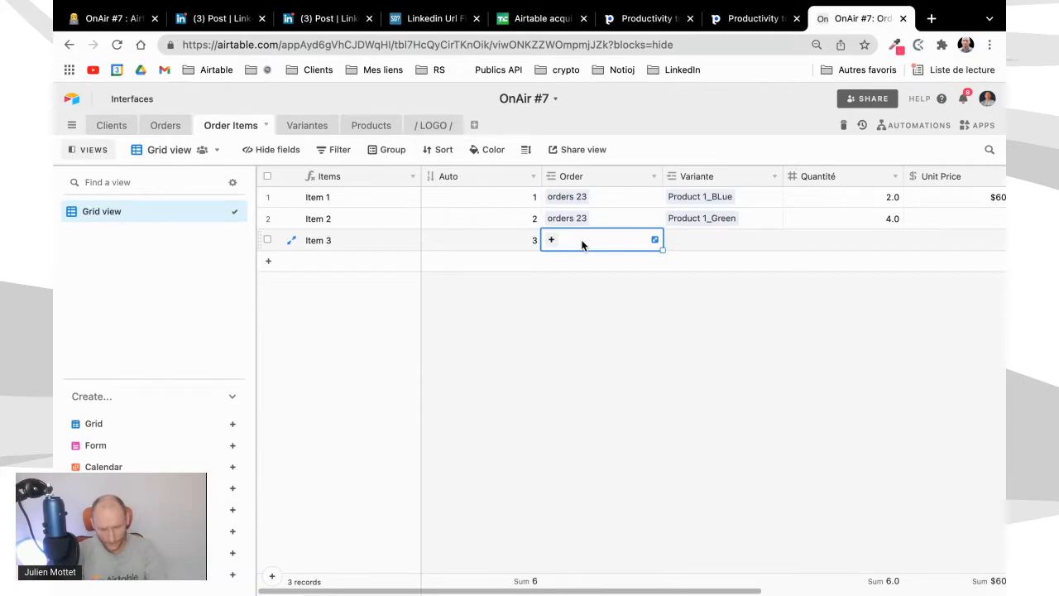
text(or)
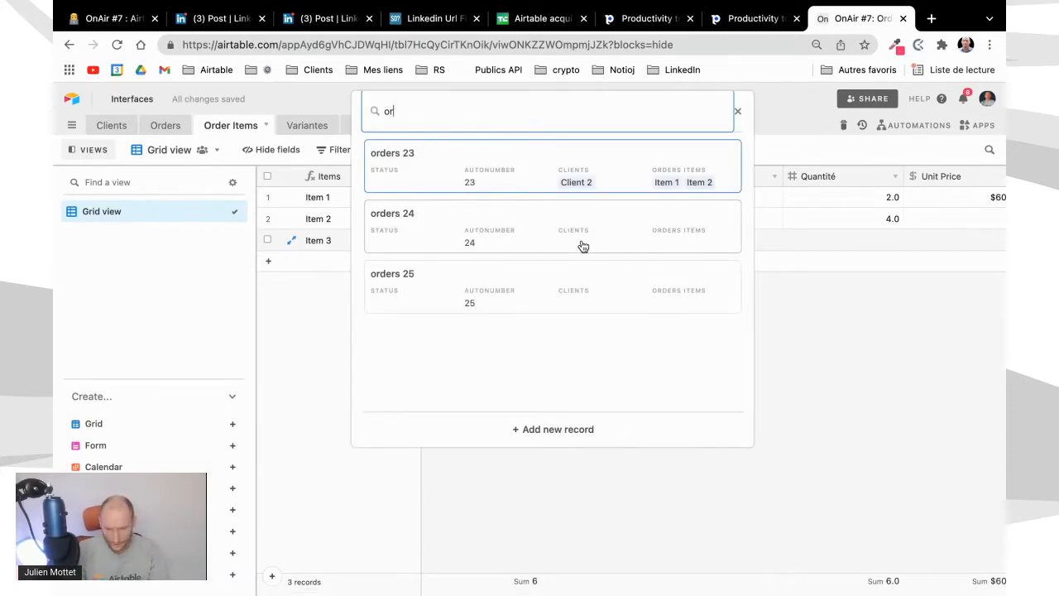
key(Return)
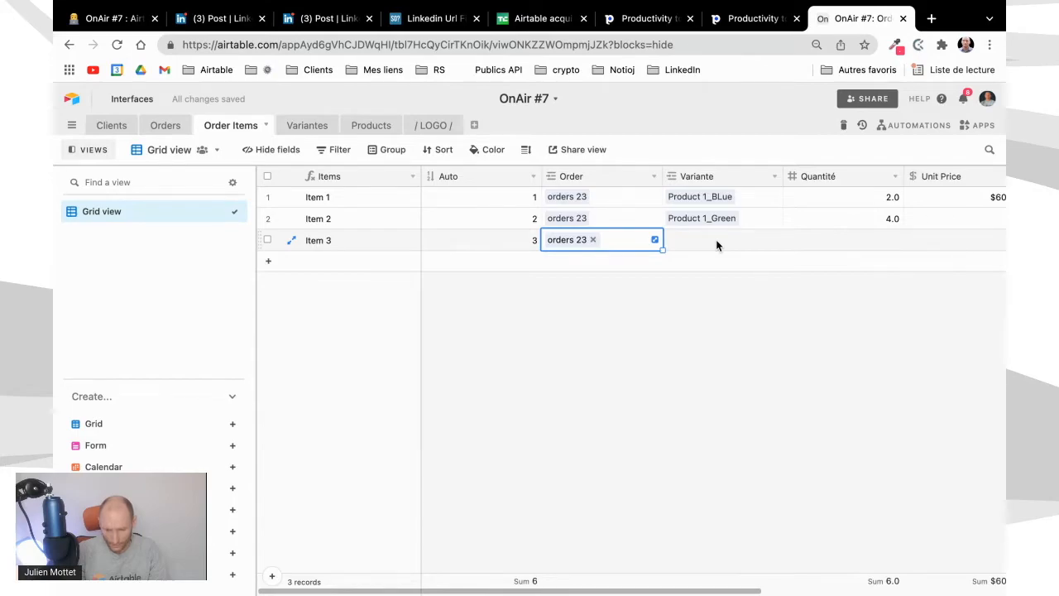
Check the available variants in the Variantes table and link Product 1_Purple to Item 3 as its Variante
click(716, 243)
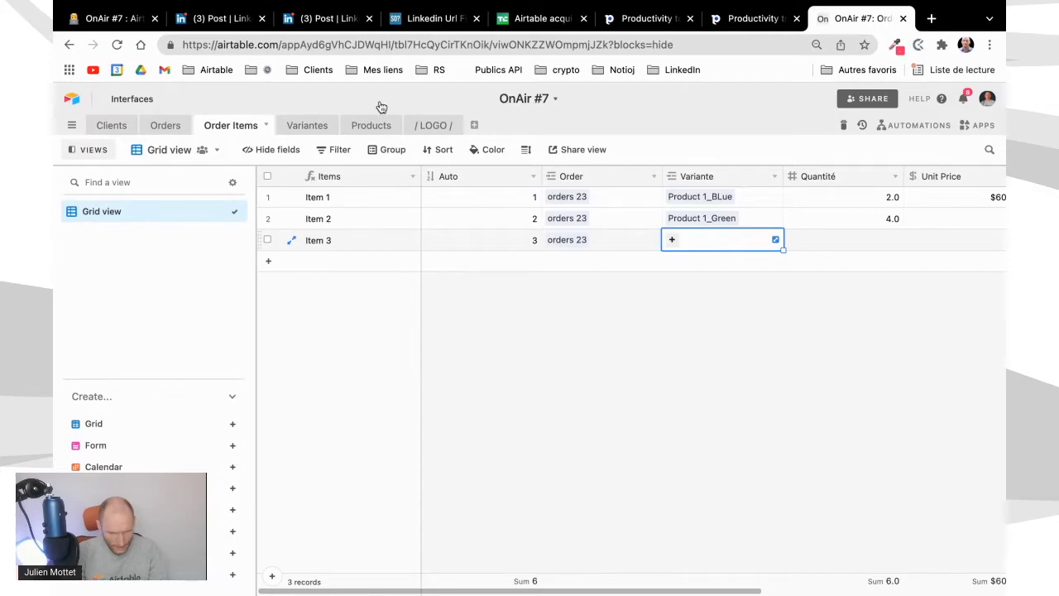
click(306, 125)
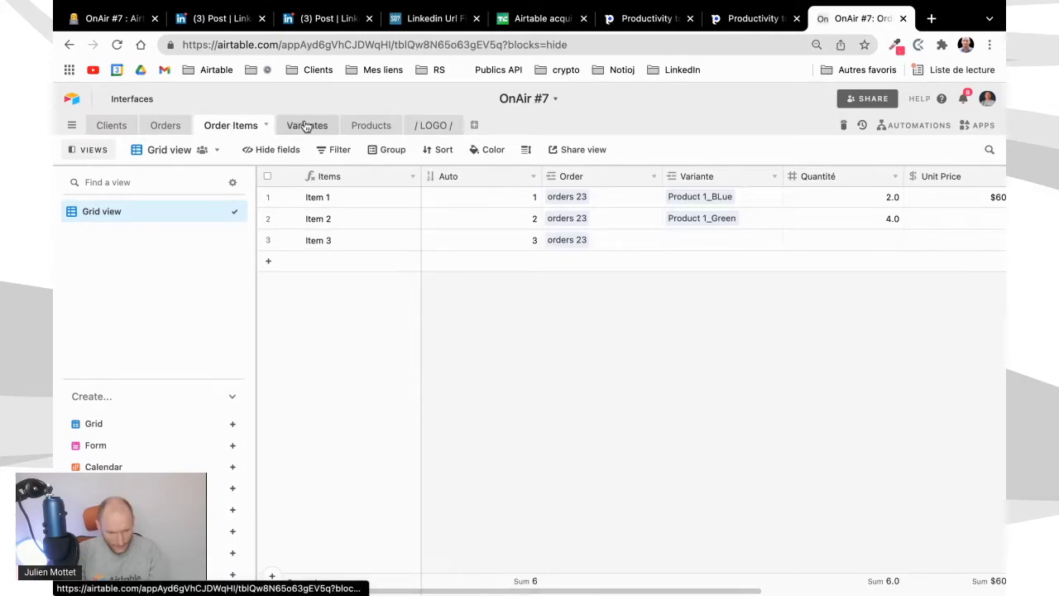
click(238, 130)
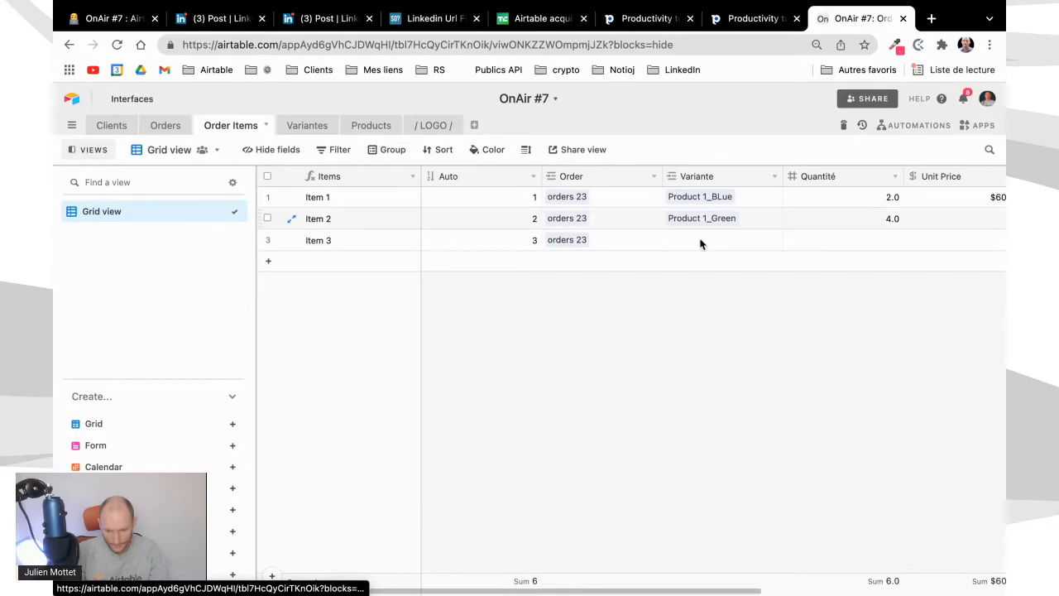
click(700, 244)
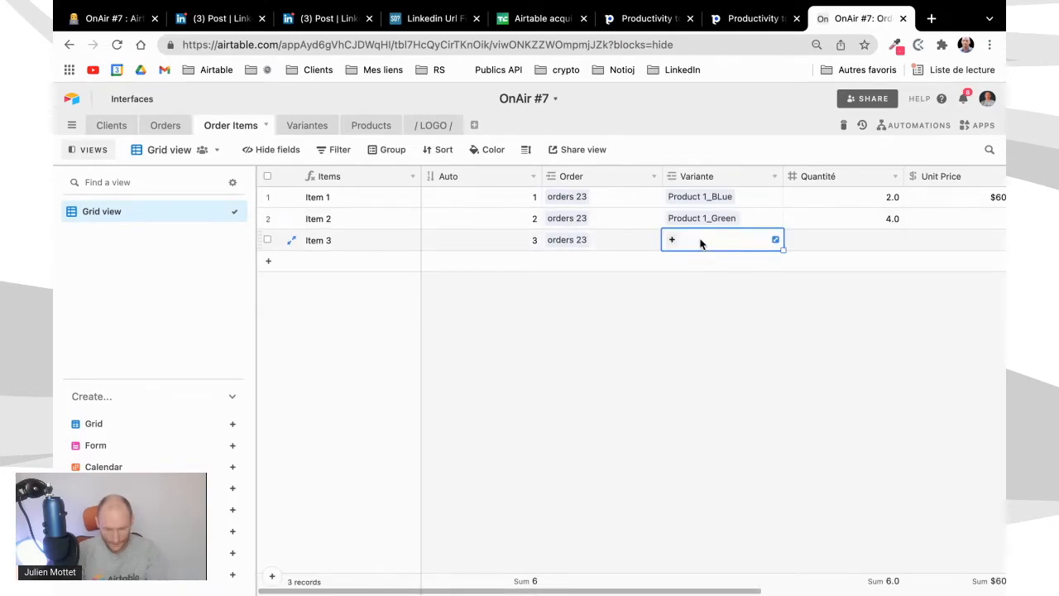
text(pur)
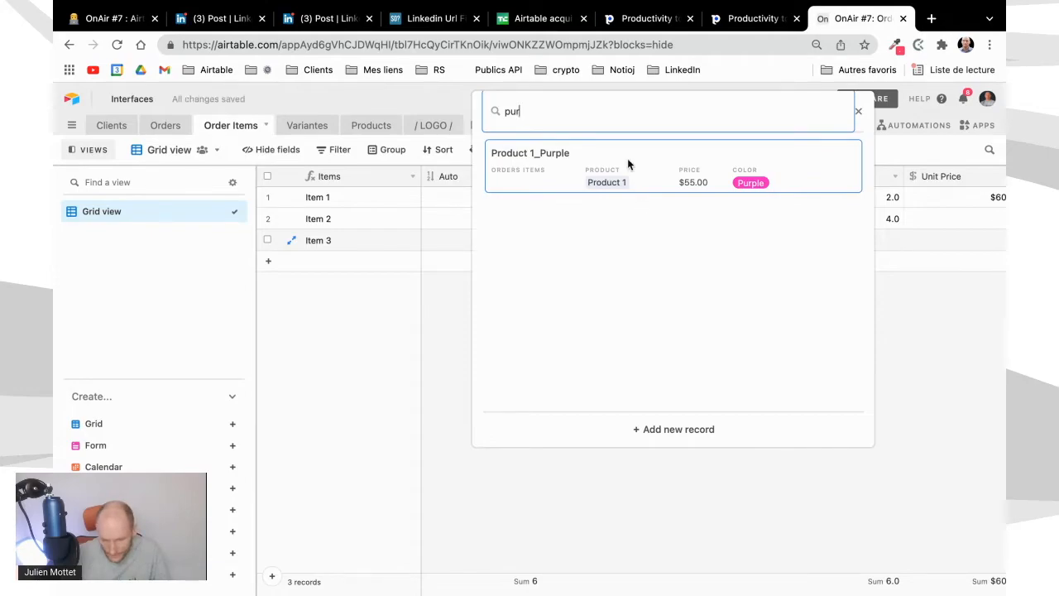
click(629, 163)
Set the Quantité of Item 3 to 2
scroll(801, 321, right, 5)
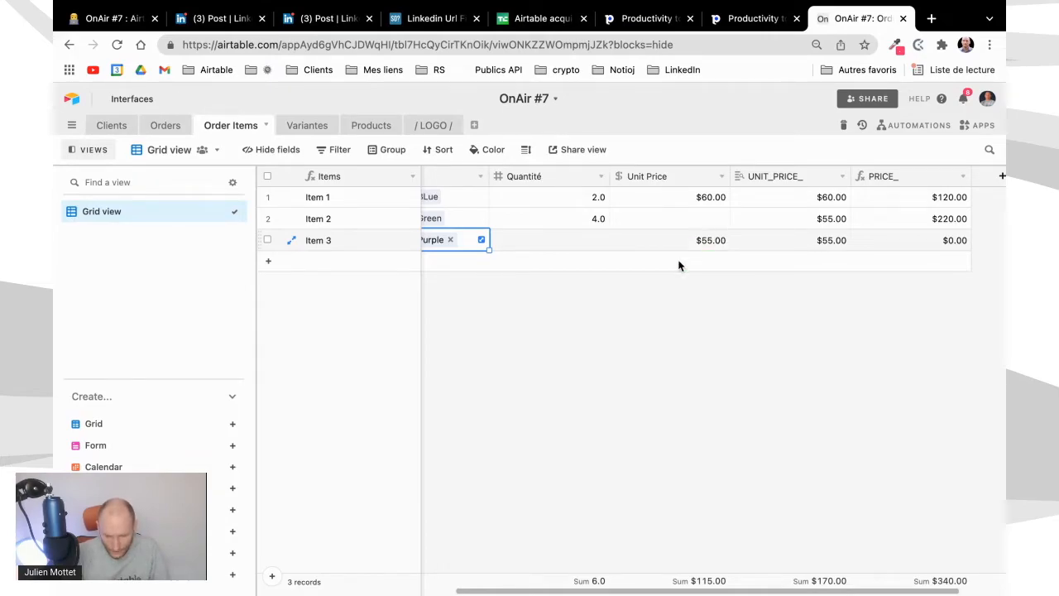
click(565, 245)
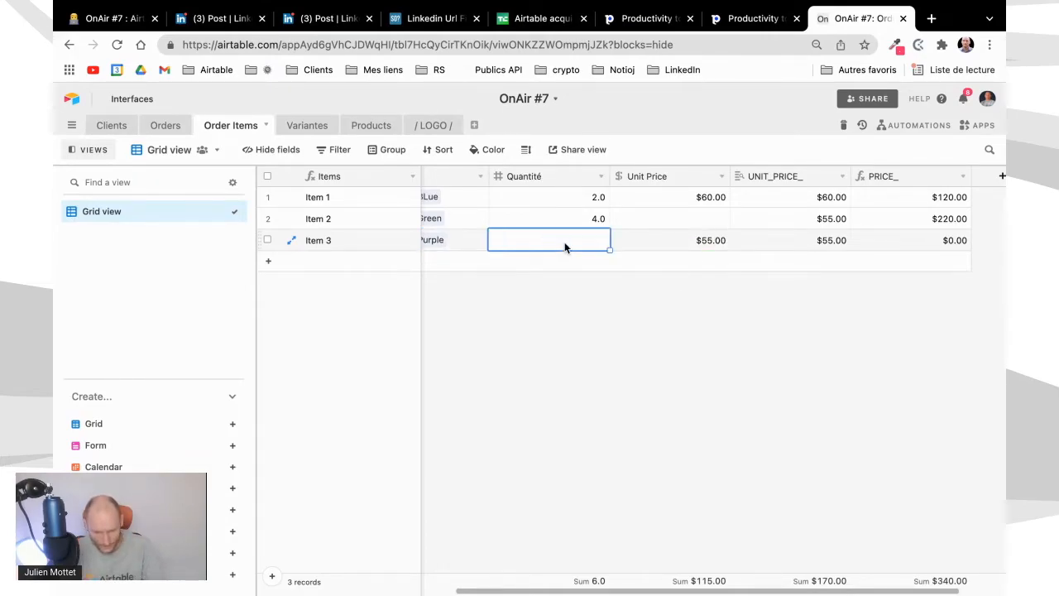
text(2)
click(596, 287)
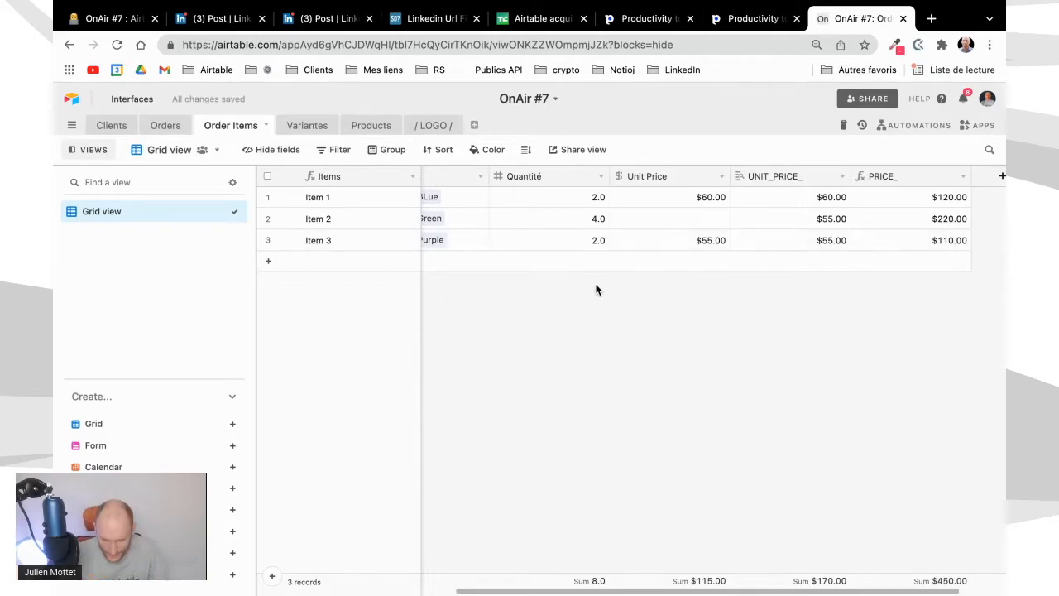
Change the PRICE_ formula to multiply Quantité by the Unit Price field instead of UNIT_PRICE_, and save it
click(964, 180)
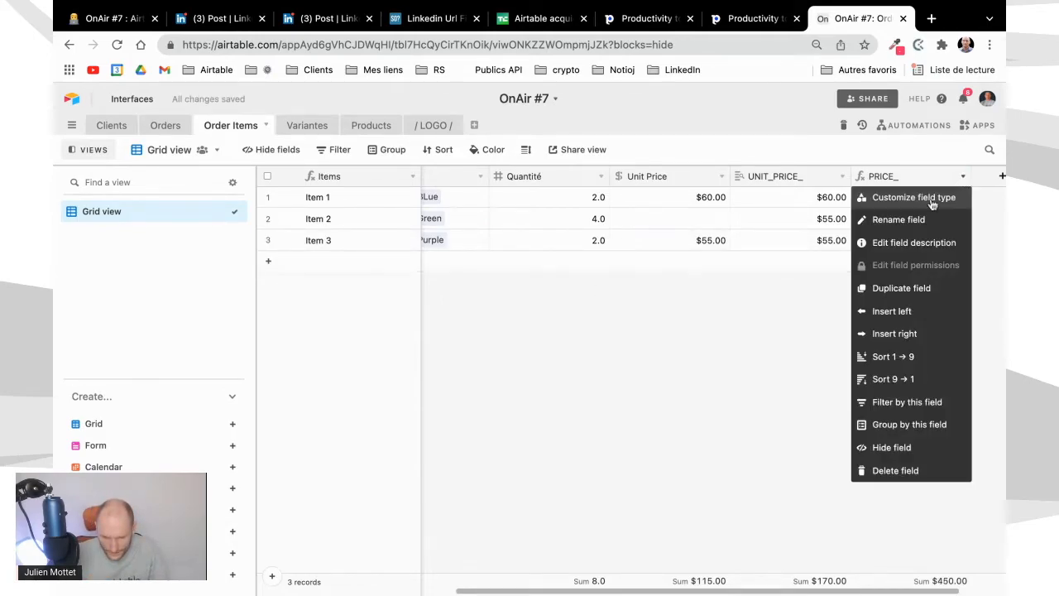
click(931, 202)
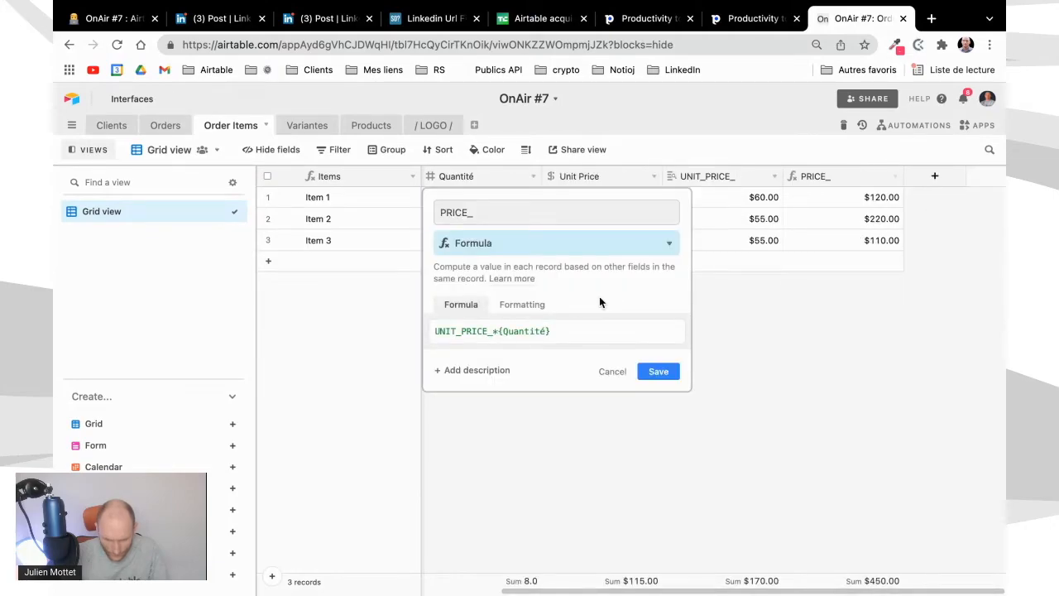
drag(491, 332, 415, 324)
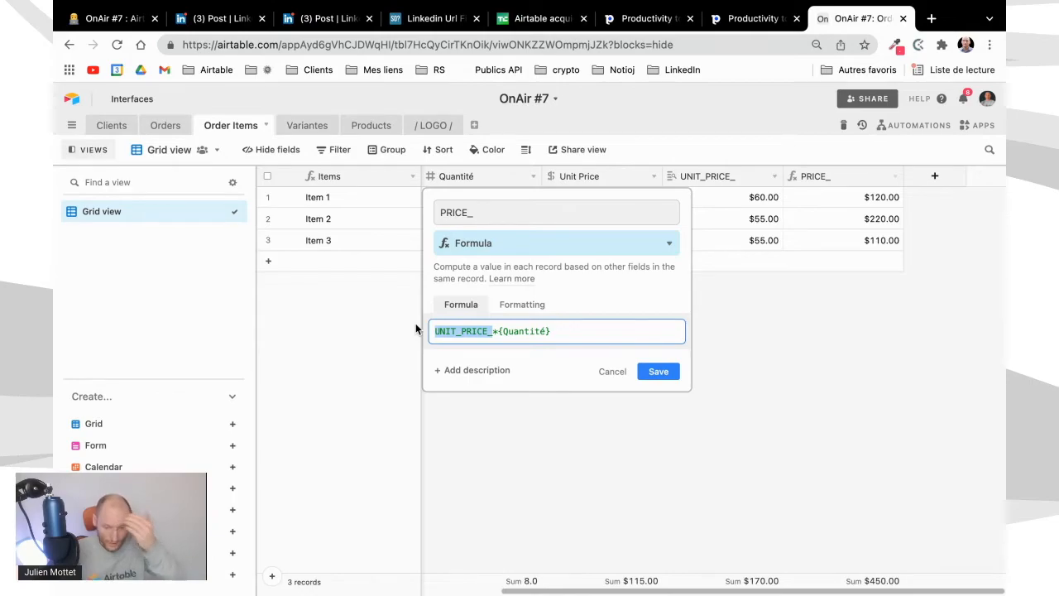
text(Uni)
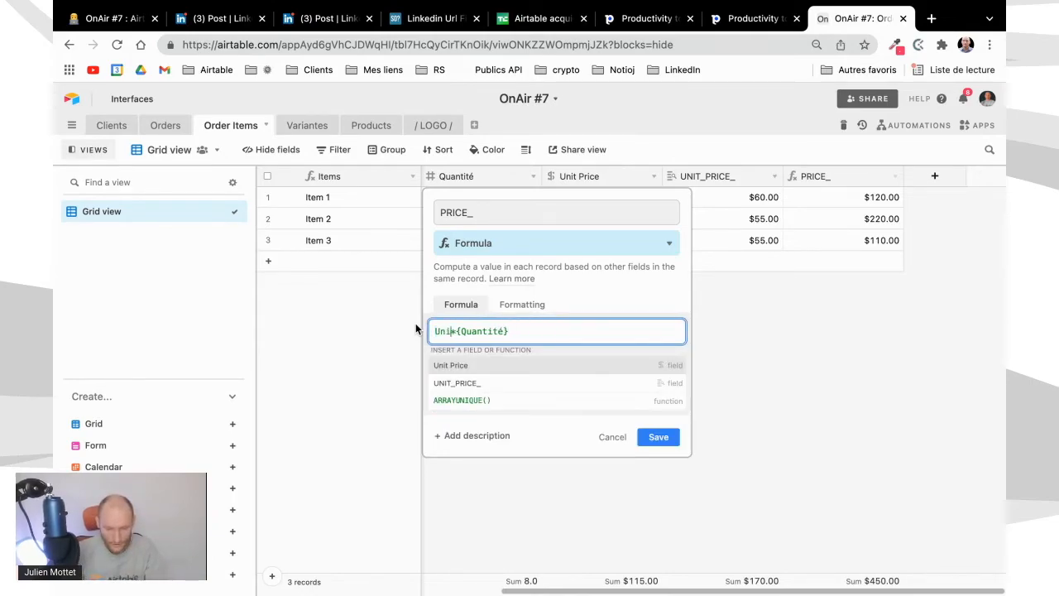
text(t)
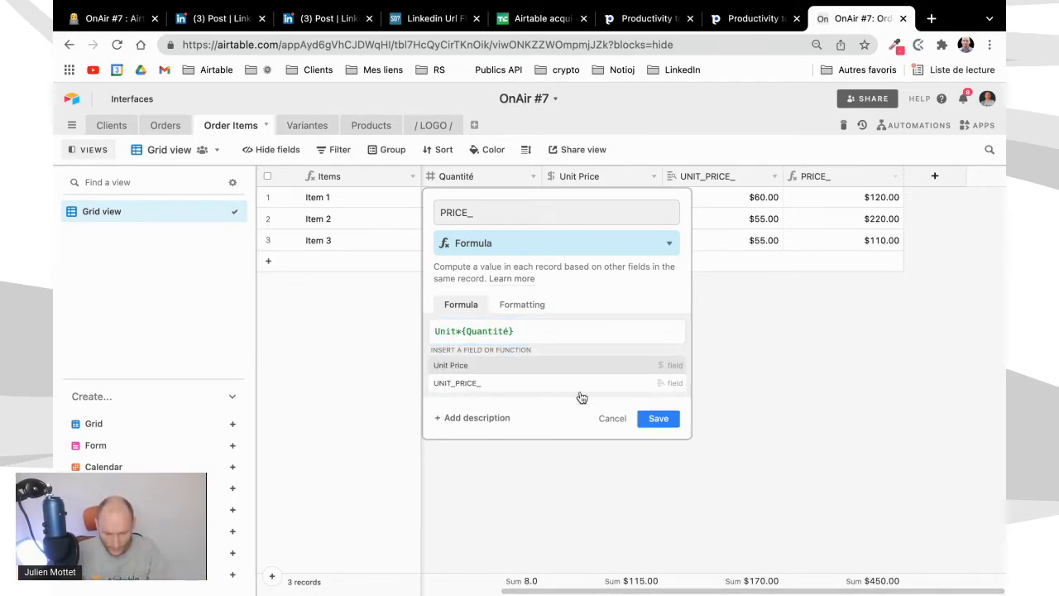
key(Return)
click(655, 372)
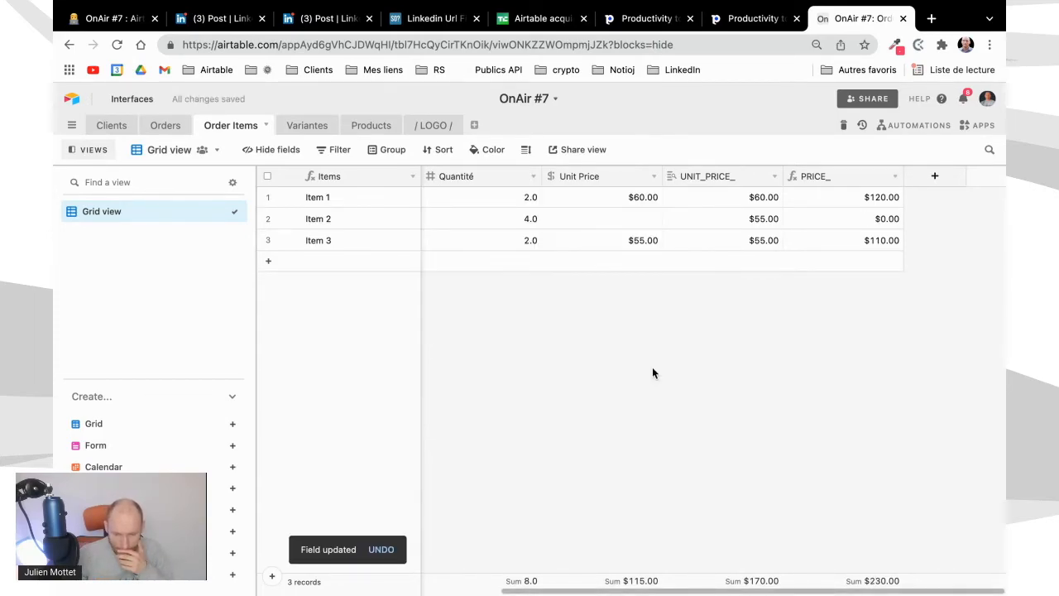
Fill the empty Unit Price of Item 2 by copying the Unit Price value from Item 3
click(689, 218)
key(Left)
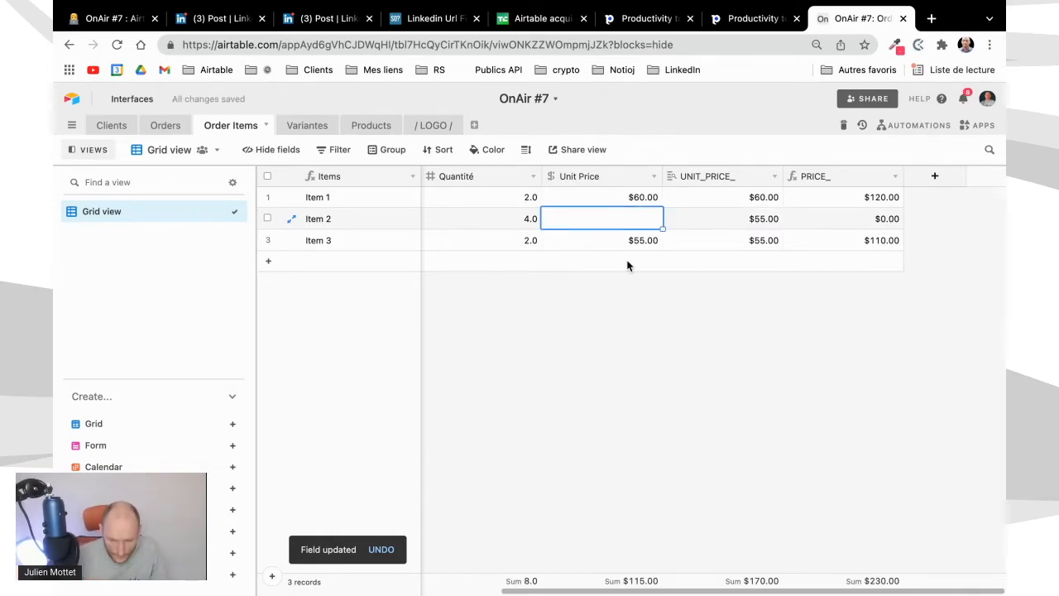
key(Escape)
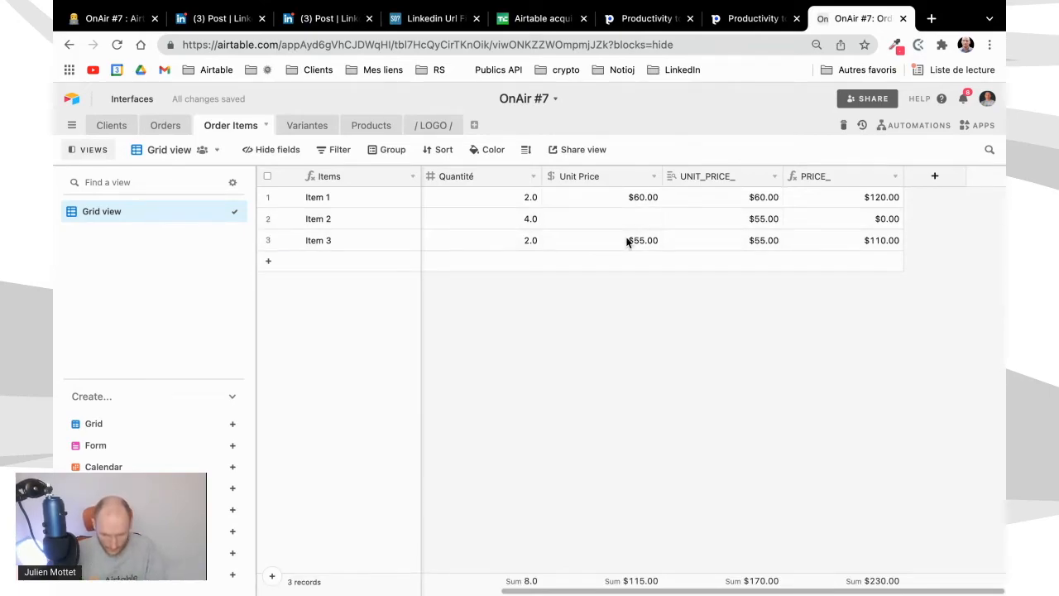
scroll(631, 242, left, 1)
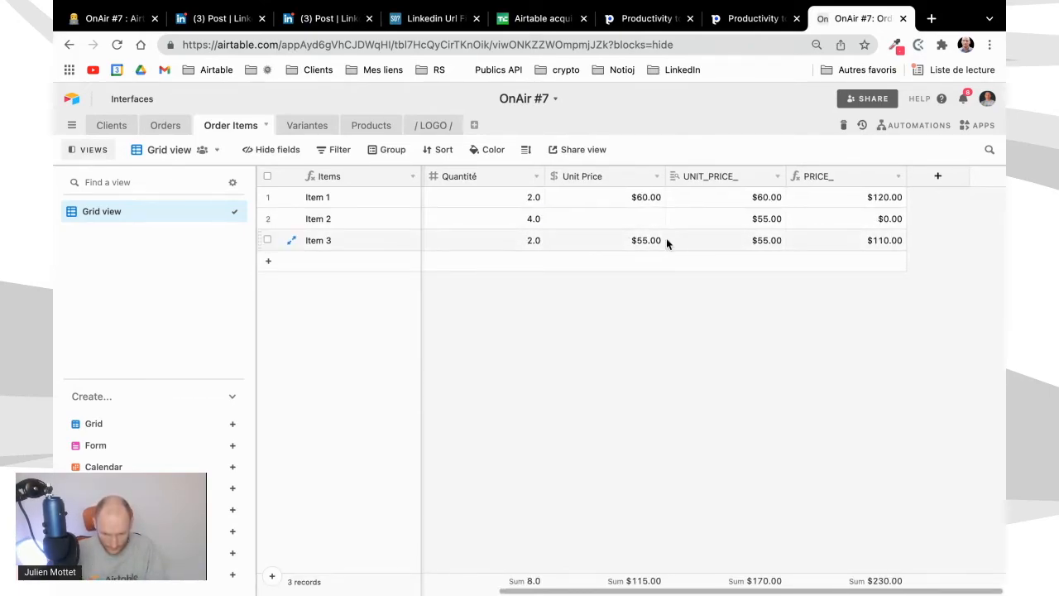
click(658, 246)
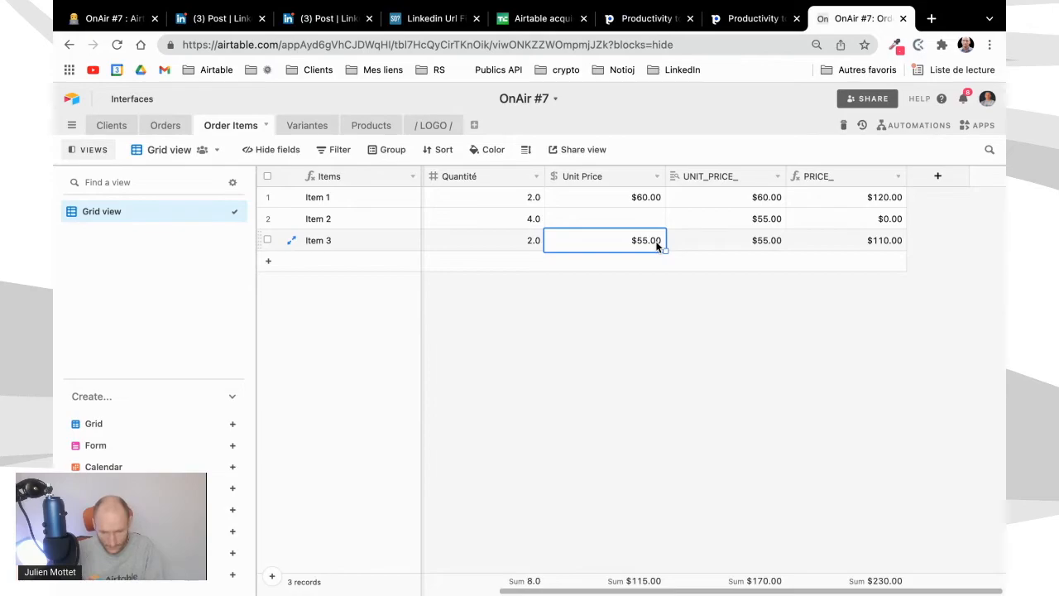
key(ctrl+c)
click(634, 217)
key(ctrl+v)
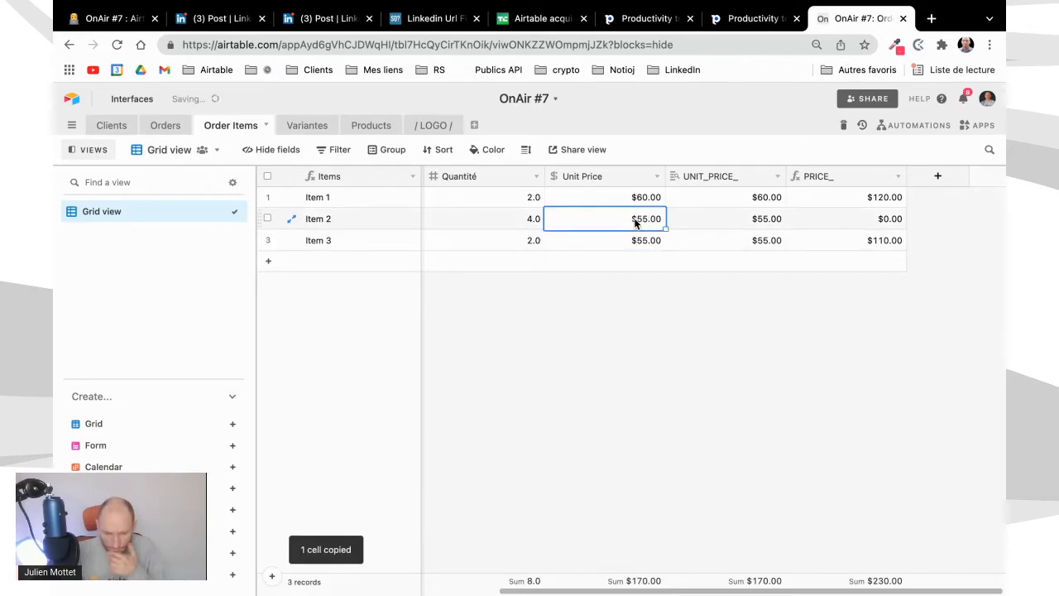
click(638, 367)
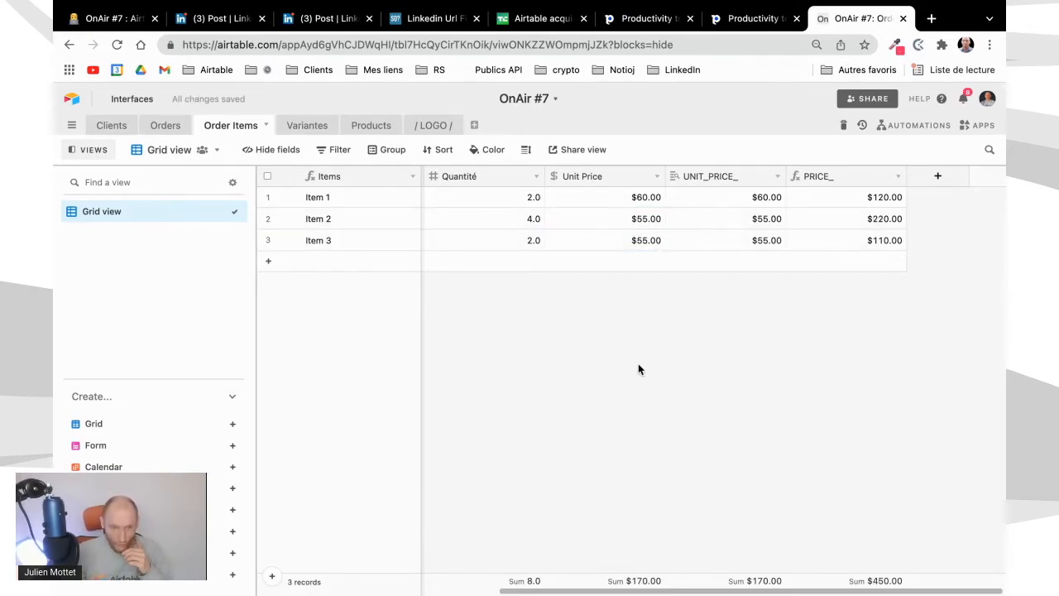
Set the Price of Product 1_BLue to 80 in the Variantes table
click(324, 129)
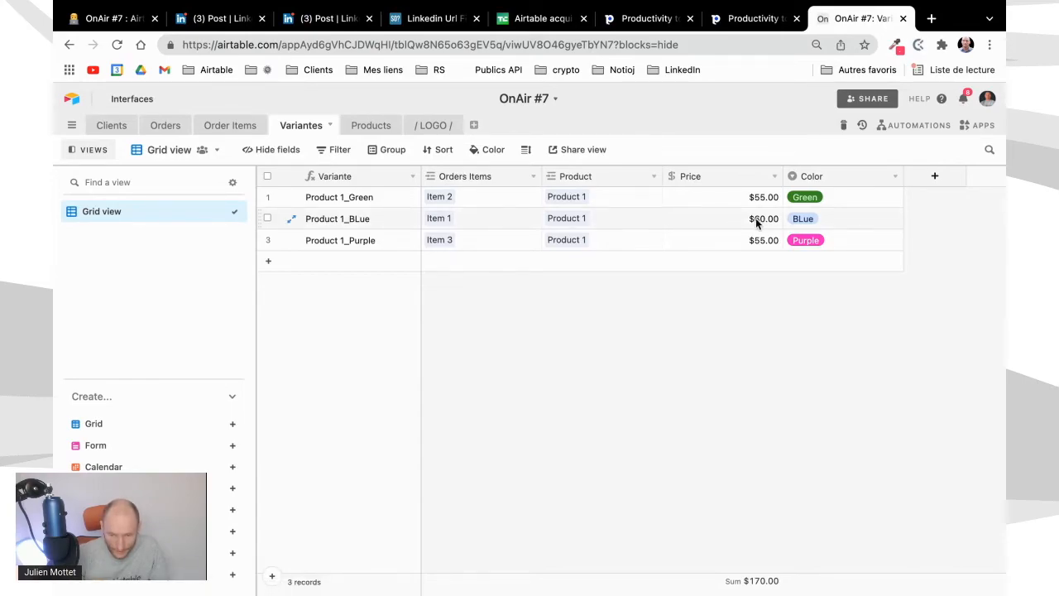
click(756, 218)
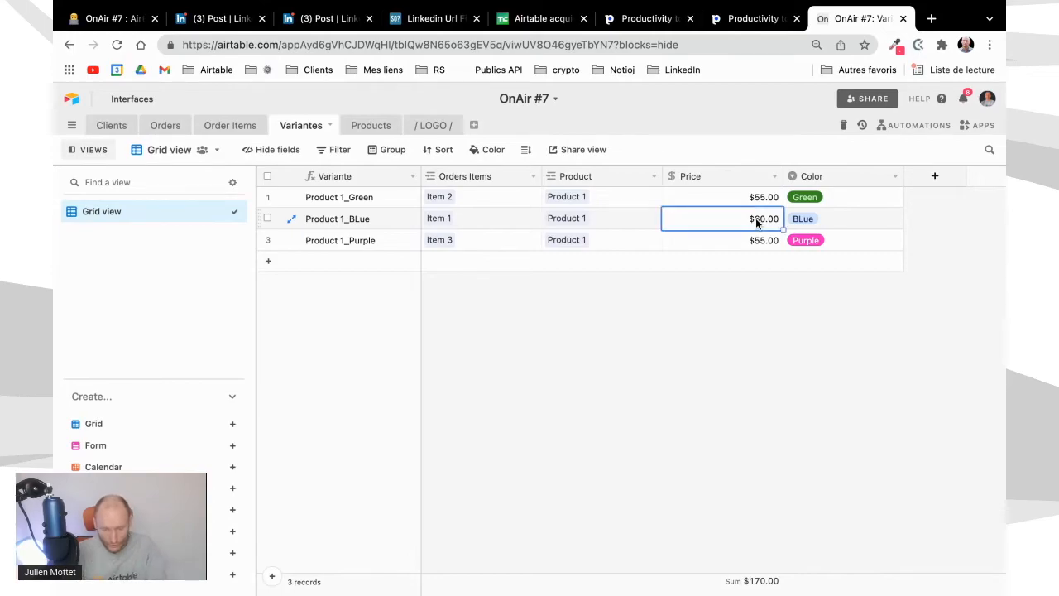
text(80)
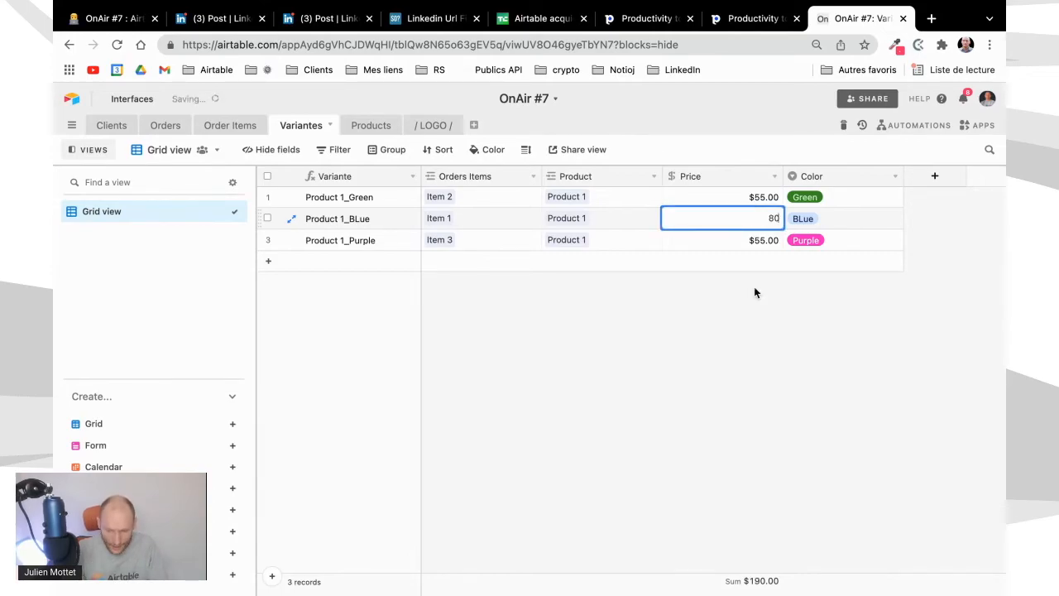
Commit the edited variant price and hide the UNIT_PRICE_ field in the Order Items table
click(742, 331)
click(220, 126)
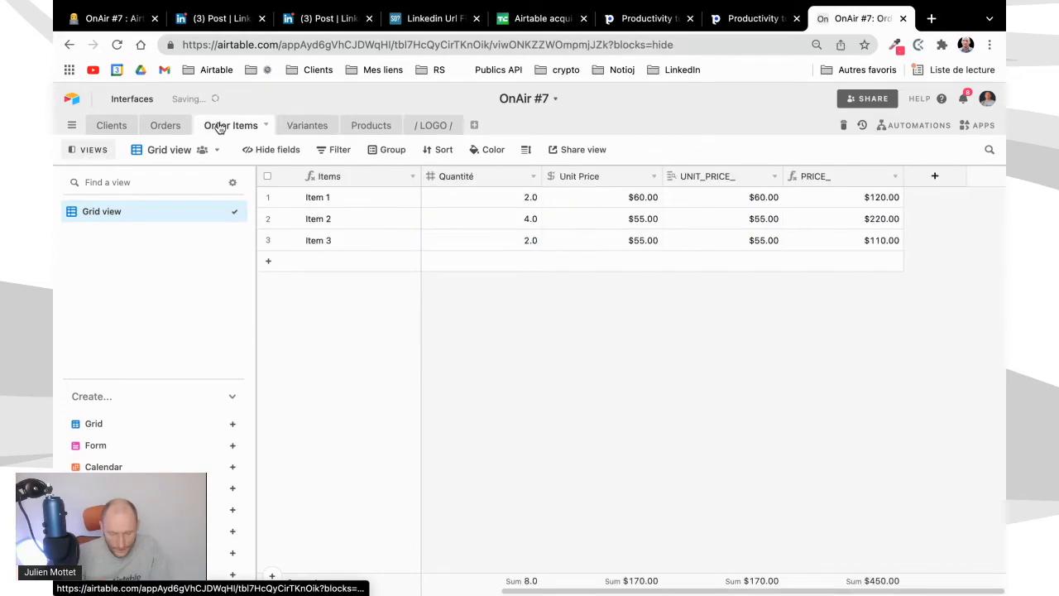
click(775, 177)
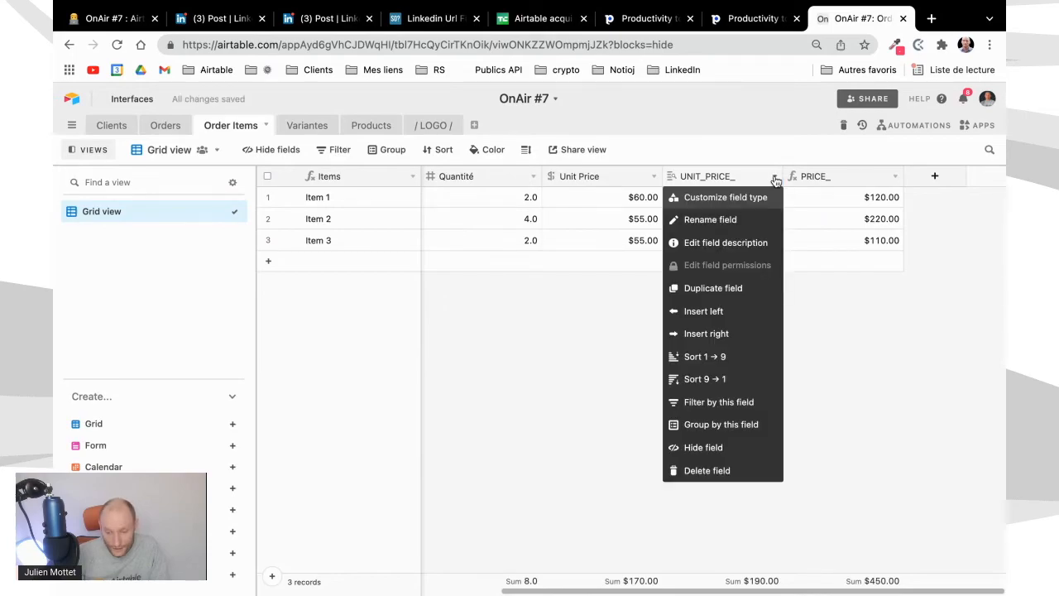
click(703, 448)
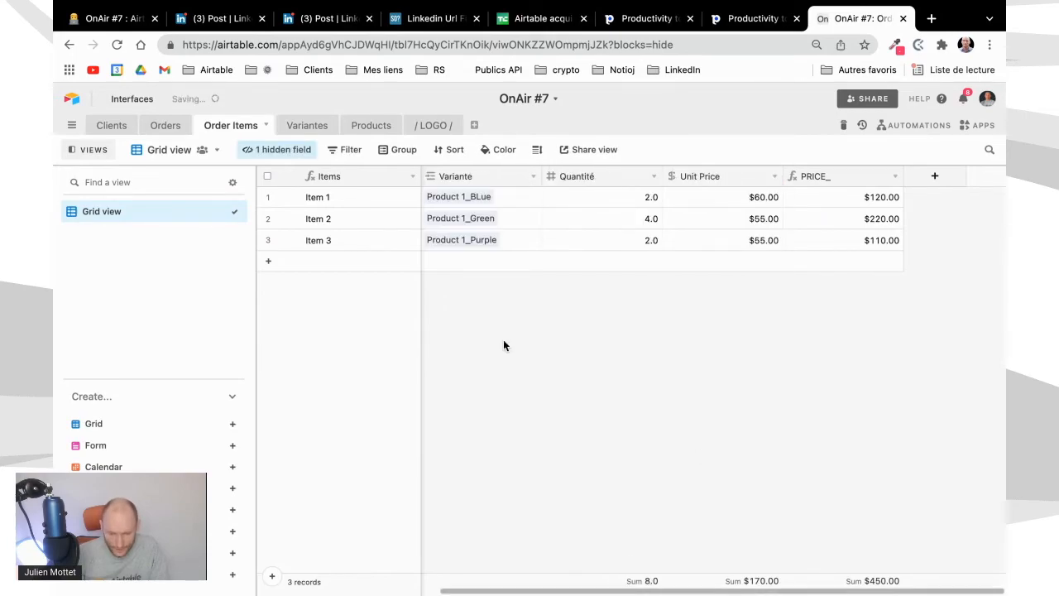
Add a new order item below Item 3 and link its Variante field to Product 1_BLue
click(471, 260)
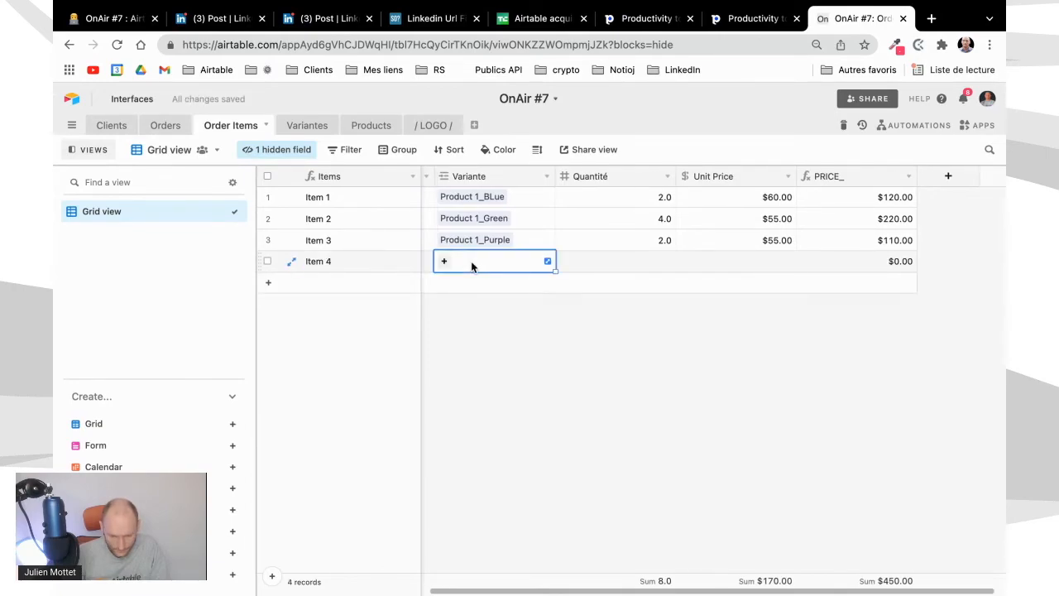
text(blue)
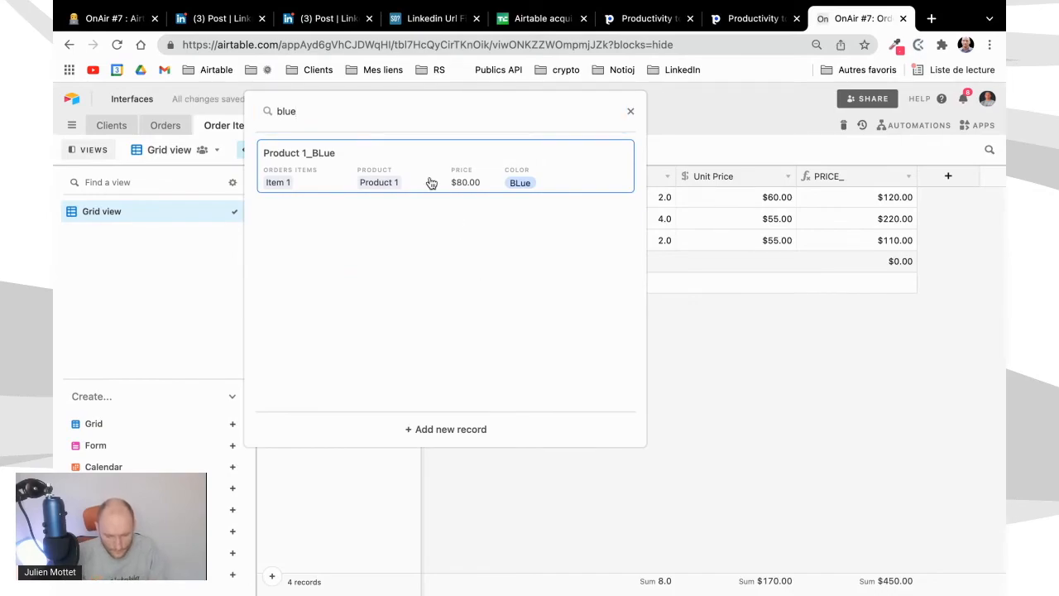
key(Return)
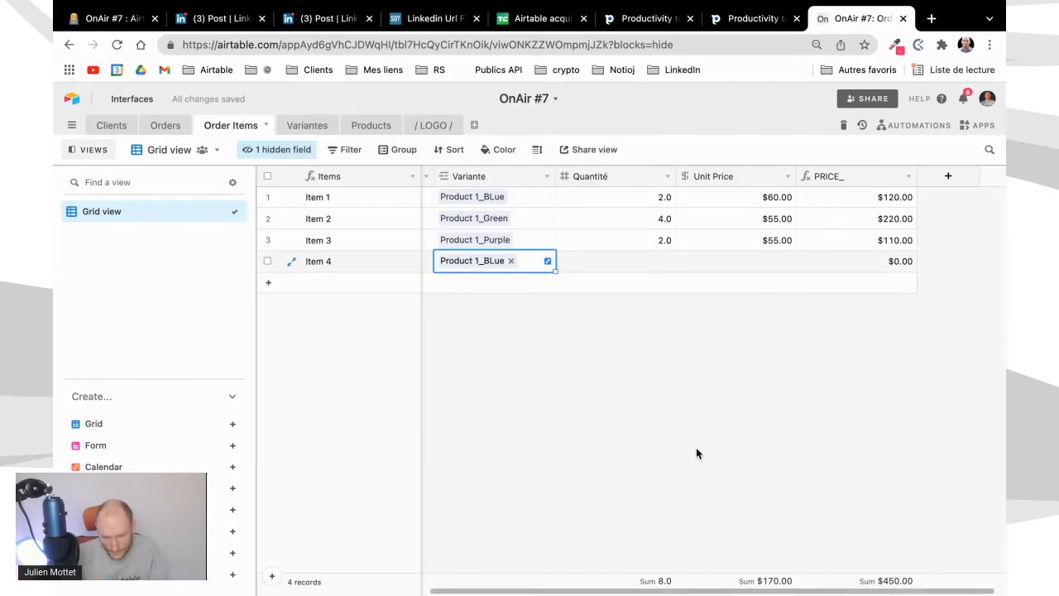
click(728, 341)
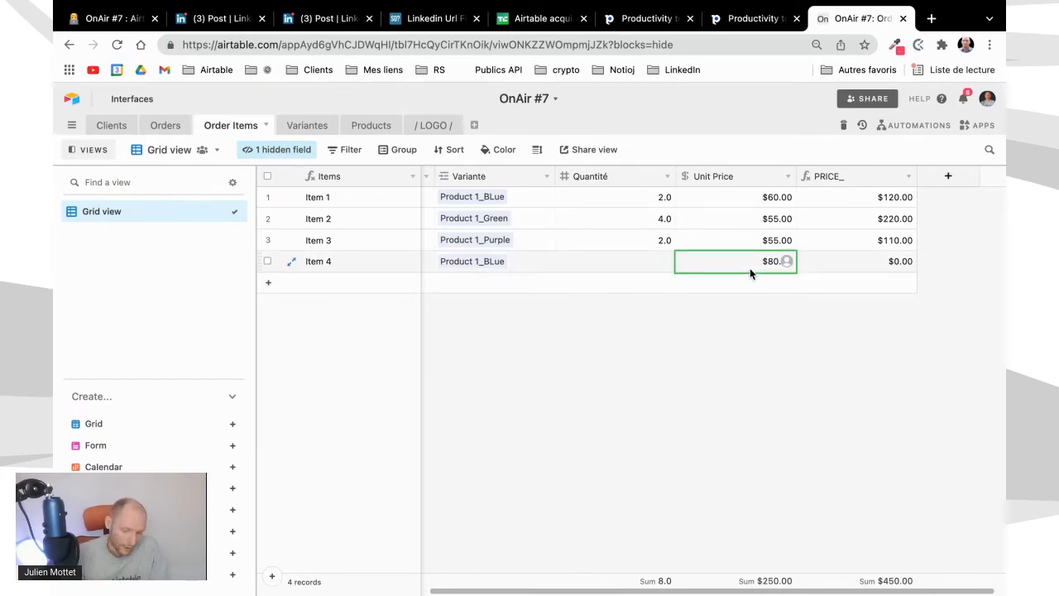
Set the Quantité of Item 4 to 2
click(633, 261)
text(2)
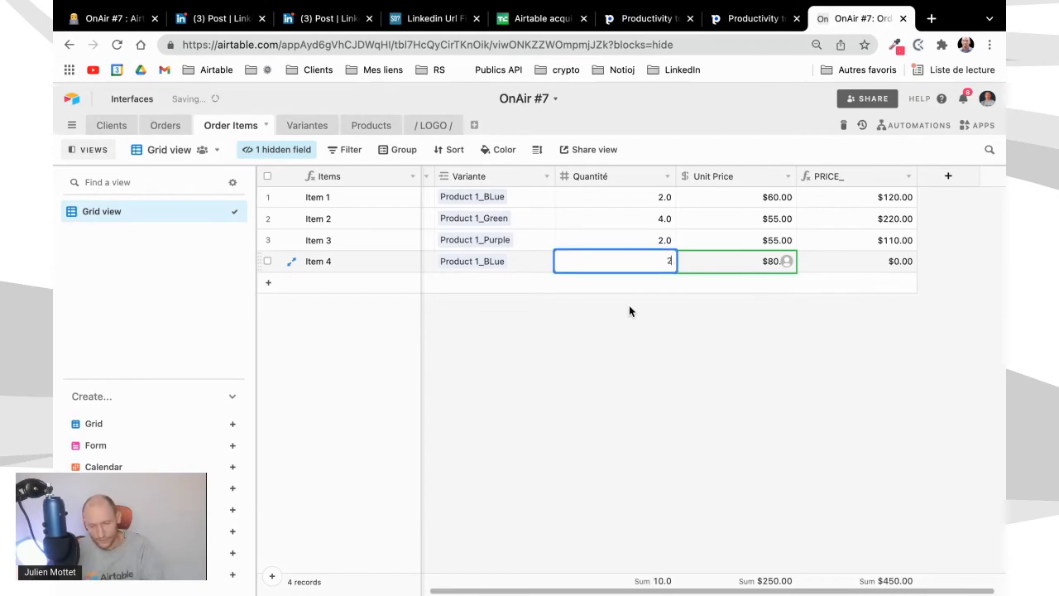
click(625, 336)
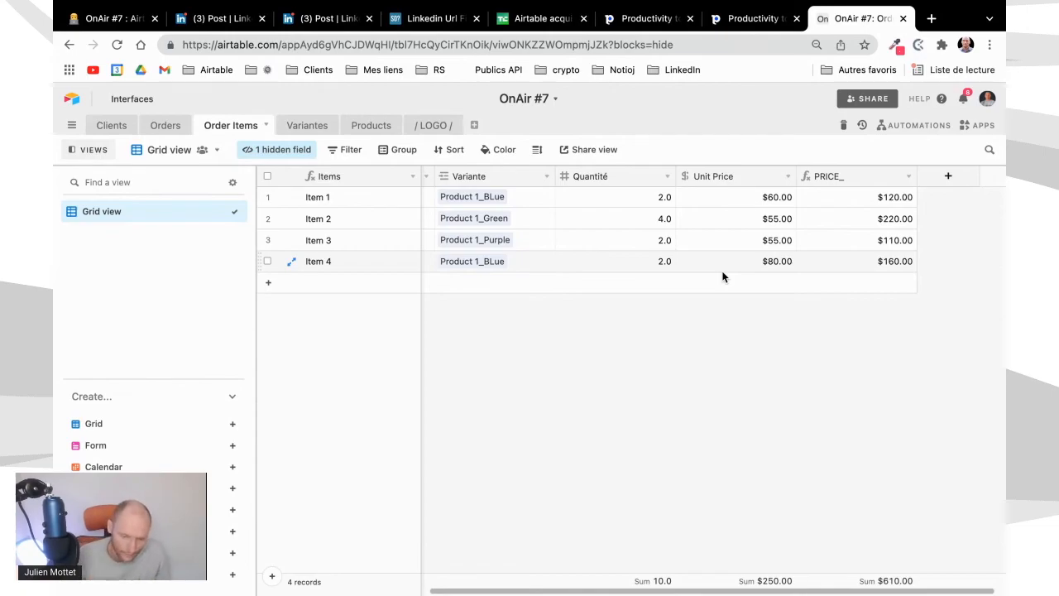
scroll(723, 277, right, 1)
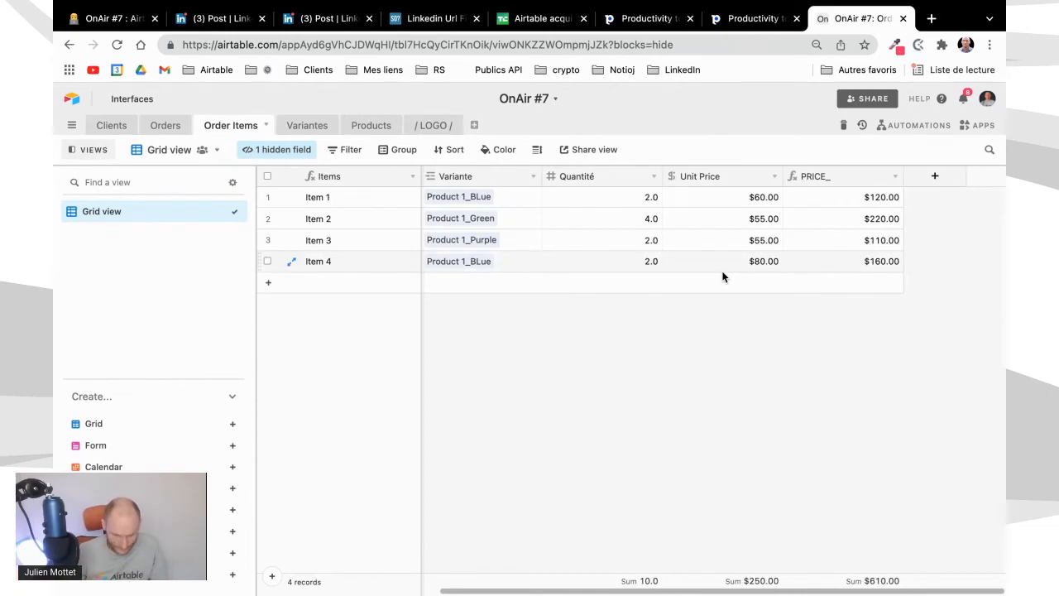